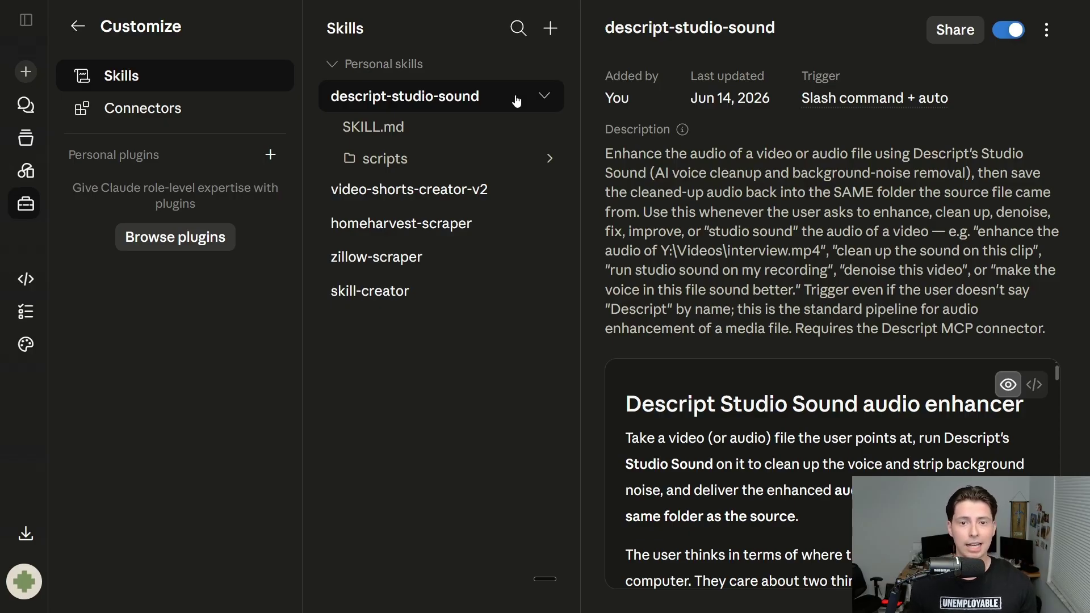
Examine the descript-studio-sound skill's SKILL.md instructions through the Workflow section, and list the files in its scripts folder
{"action": "left_click", "coordinate": [479, 128]}
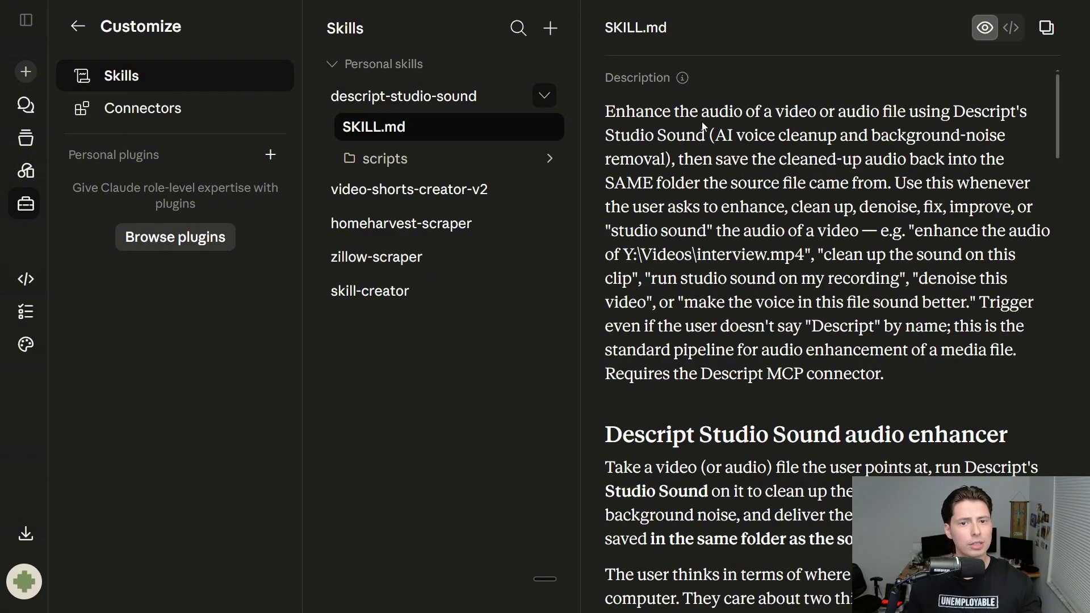
{"action": "scroll", "coordinate": [707, 128], "scroll_direction": "down", "scroll_amount": 3}
{"action": "scroll", "coordinate": [707, 124], "scroll_direction": "down", "scroll_amount": 1}
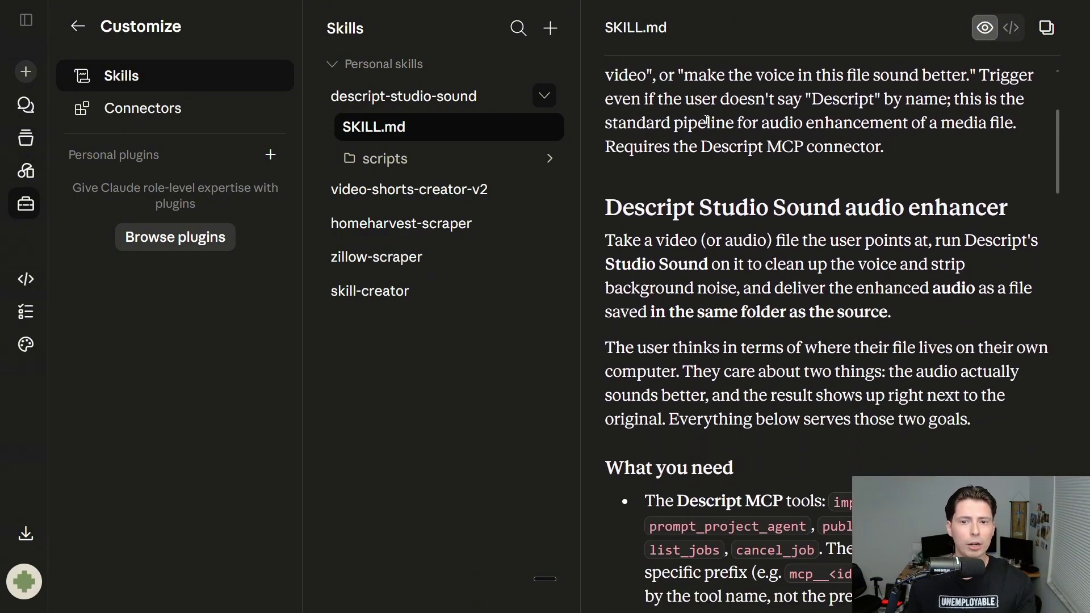
{"action": "scroll", "coordinate": [707, 120], "scroll_direction": "down", "scroll_amount": 15}
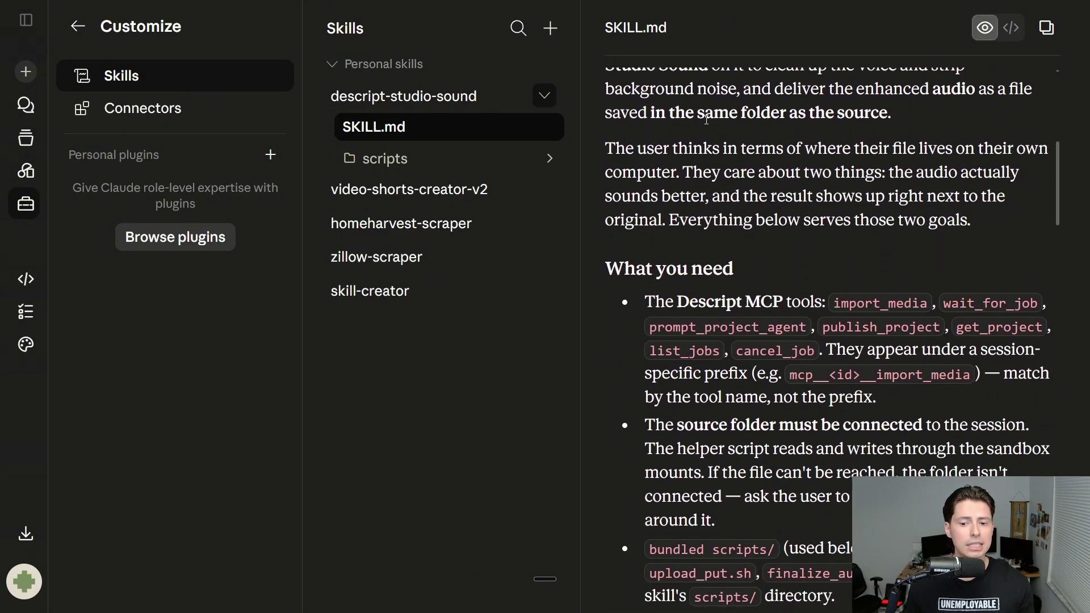
{"action": "scroll", "coordinate": [708, 120], "scroll_direction": "down", "scroll_amount": 3}
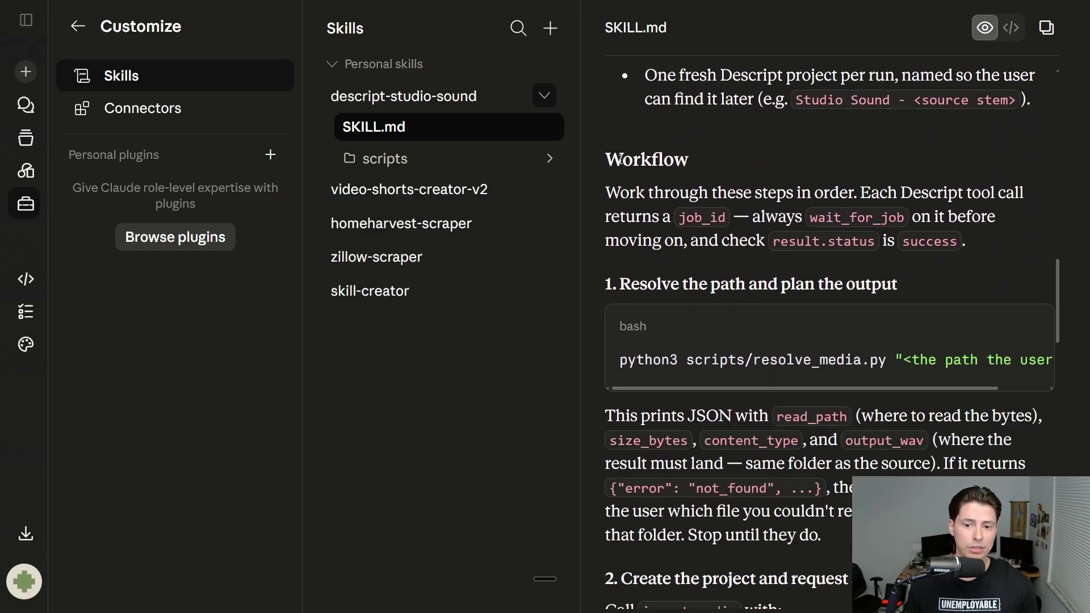
{"action": "scroll", "coordinate": [634, 247], "scroll_direction": "down", "scroll_amount": 1}
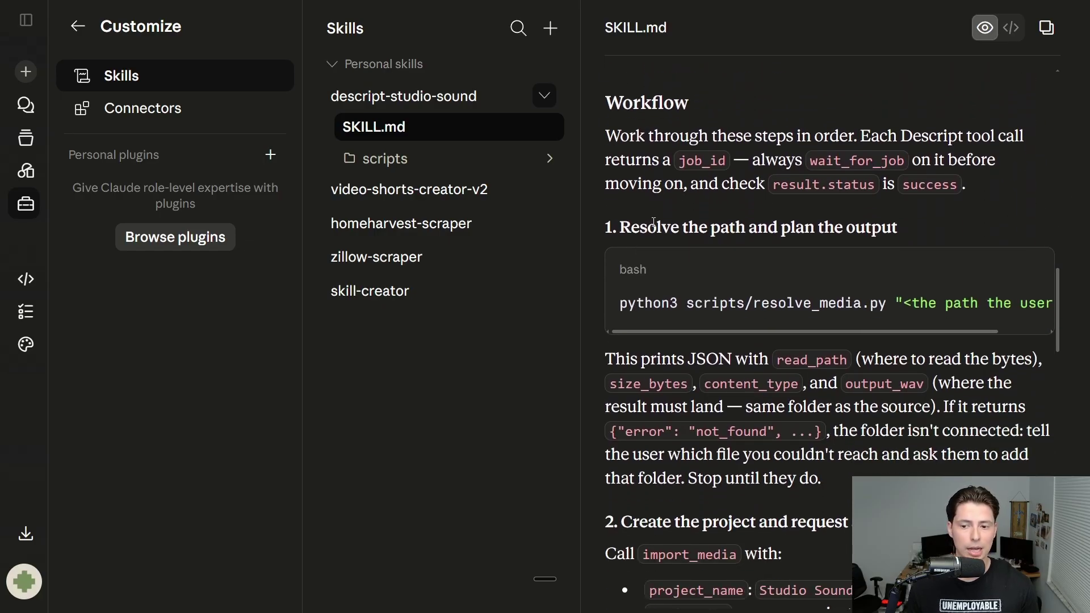
{"action": "scroll", "coordinate": [653, 221], "scroll_direction": "up", "scroll_amount": 1}
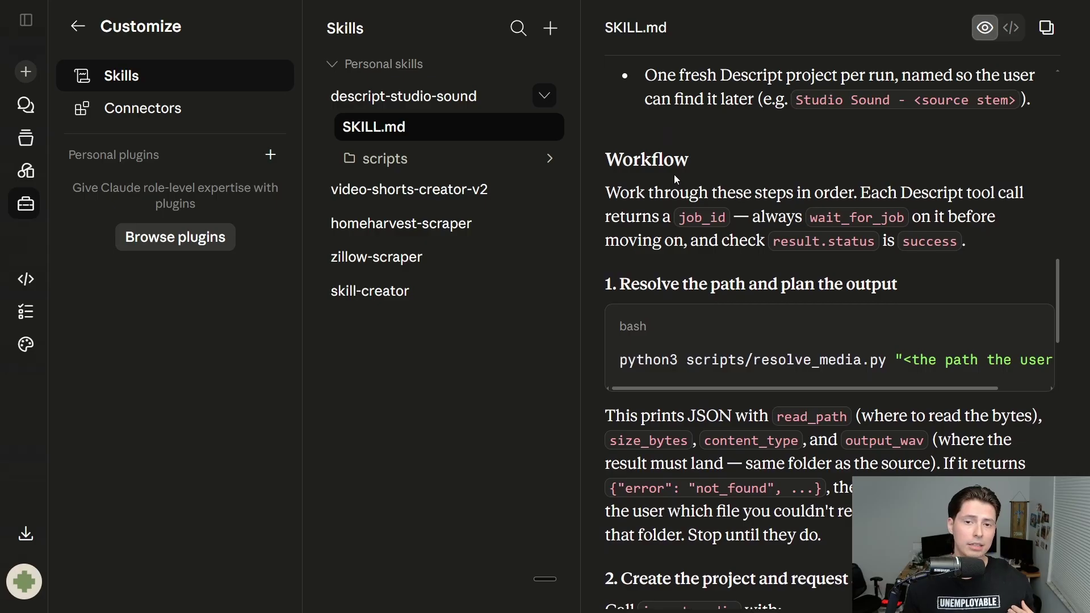
{"action": "left_click", "coordinate": [543, 164]}
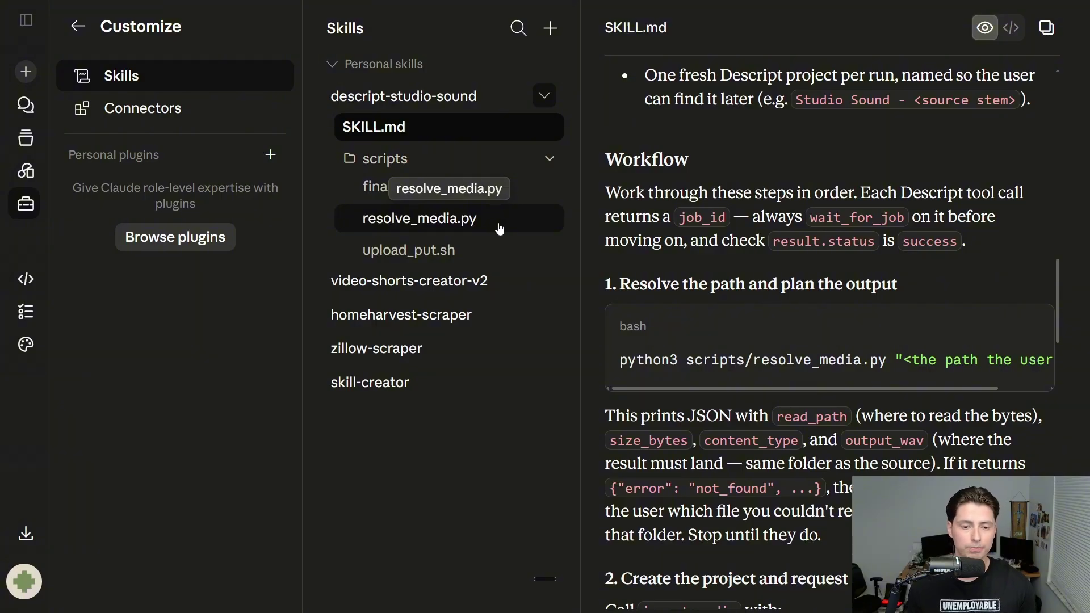
Start creating a new skill with Claude and send the prefilled prompt that uses the skill-creator skill
{"action": "left_click", "coordinate": [551, 30]}
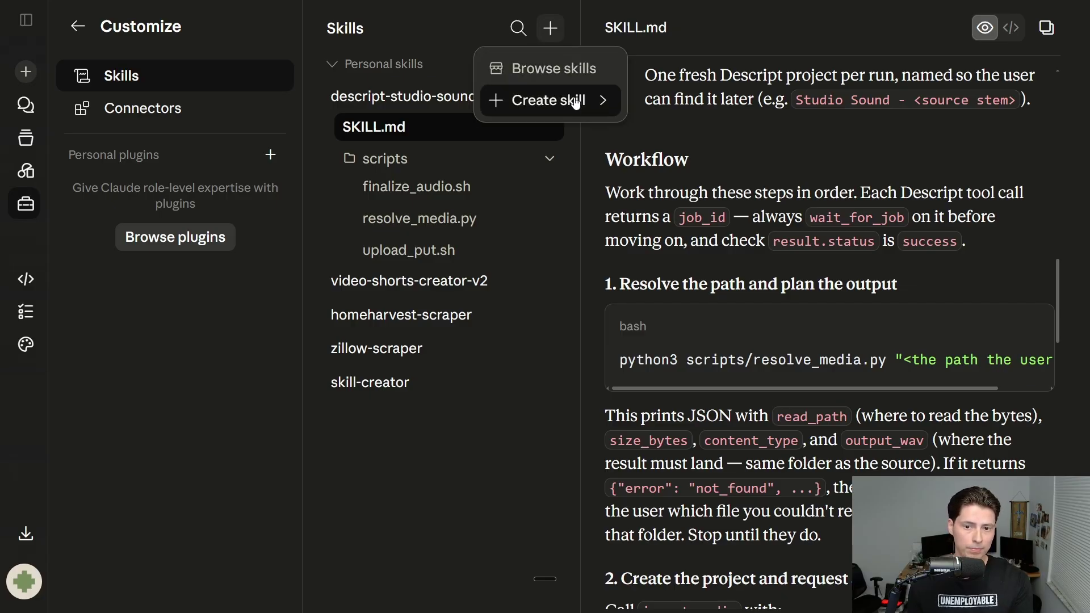
{"action": "mouse_move", "coordinate": [576, 102]}
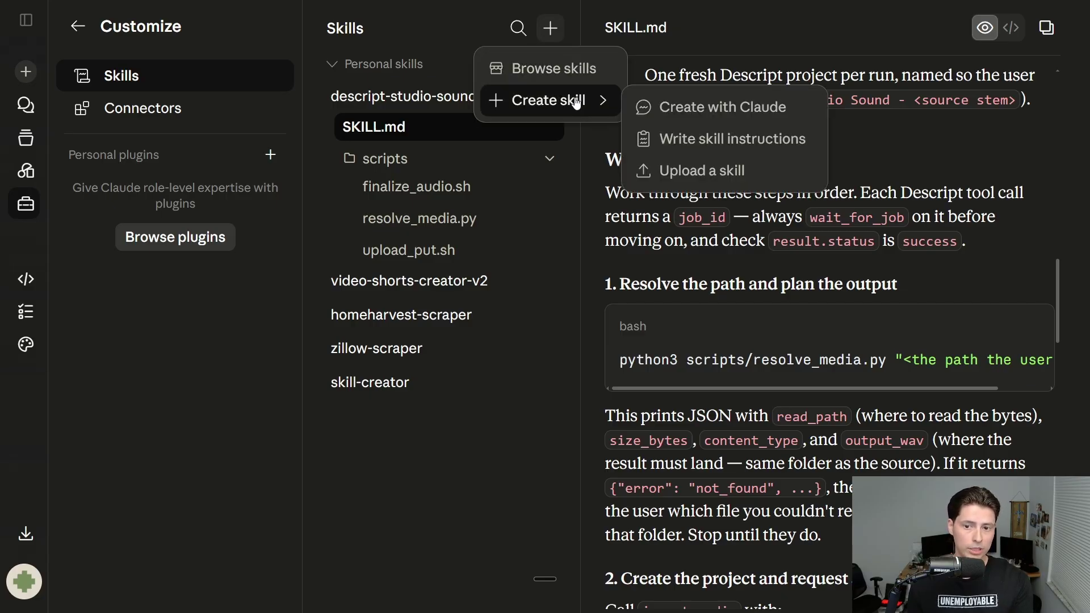
{"action": "left_click", "coordinate": [691, 108]}
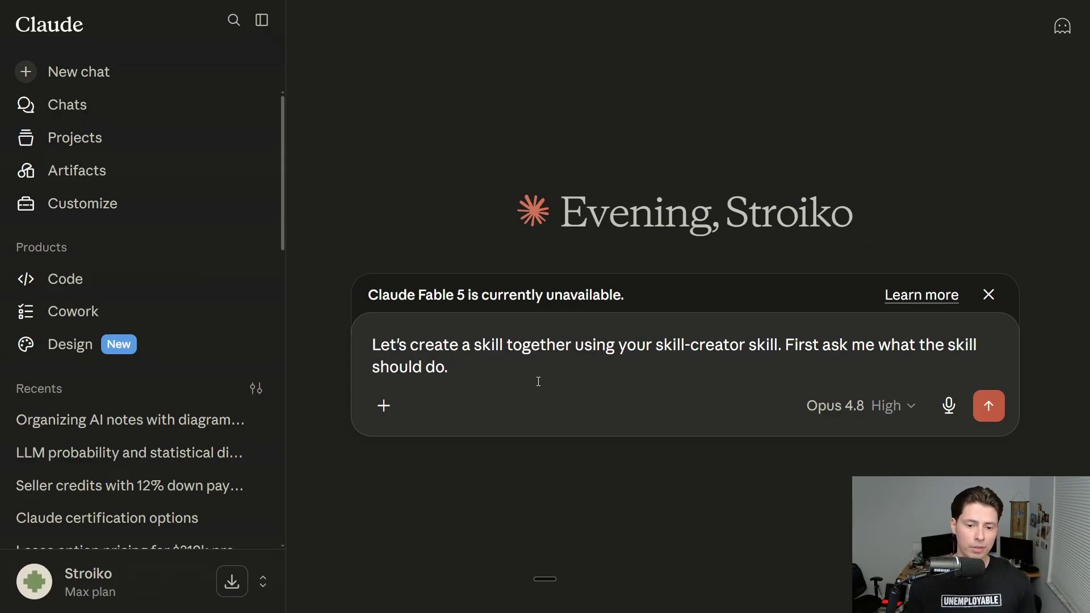
{"action": "key", "text": "Return"}
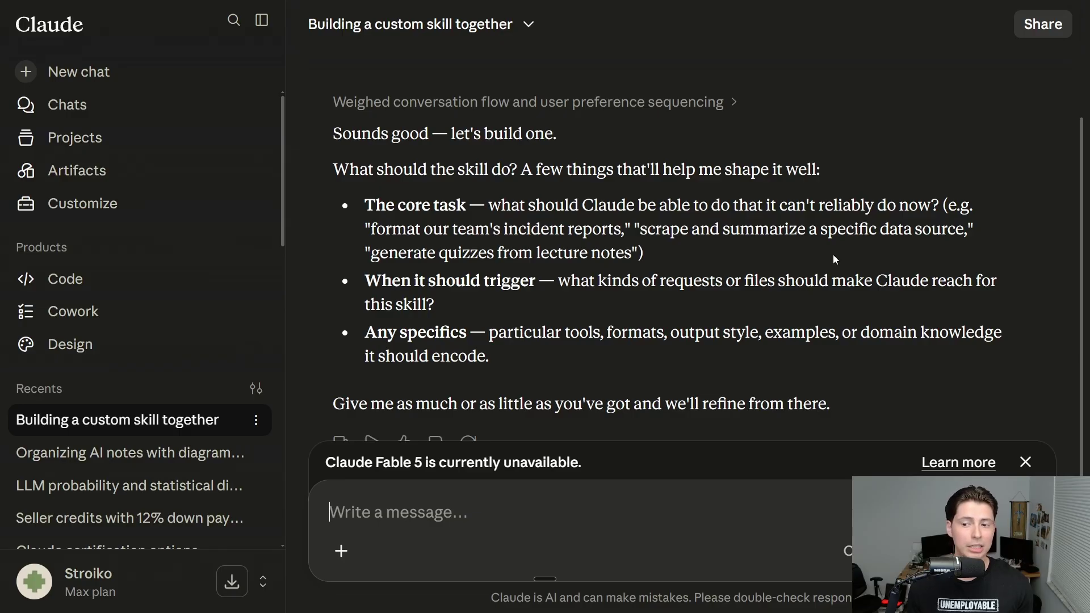
After reading the questions, dictate a reply requesting a skill for responding to any email, DM or message, including a description of the speaking style
{"action": "scroll", "coordinate": [830, 256], "scroll_direction": "down", "scroll_amount": 1}
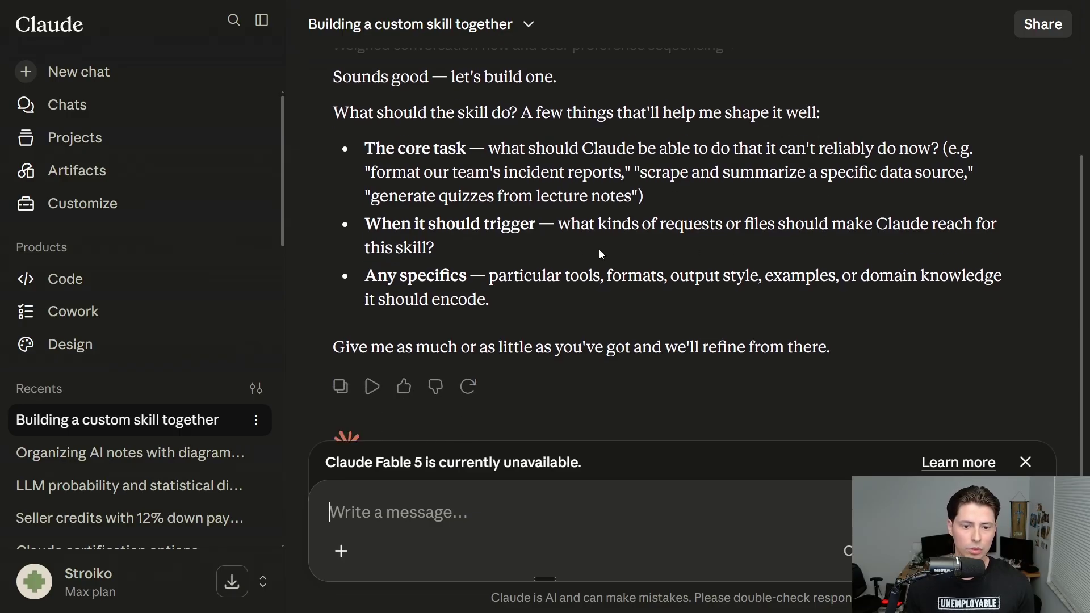
{"action": "scroll", "coordinate": [508, 244], "scroll_direction": "down", "scroll_amount": 1}
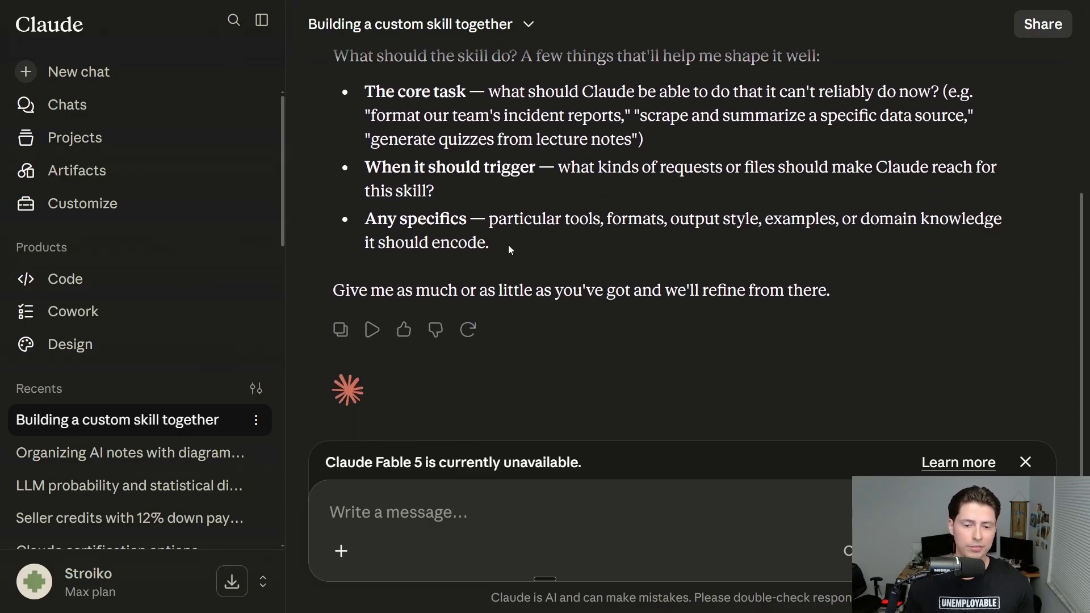
{"action": "scroll", "coordinate": [508, 244], "scroll_direction": "up", "scroll_amount": 2}
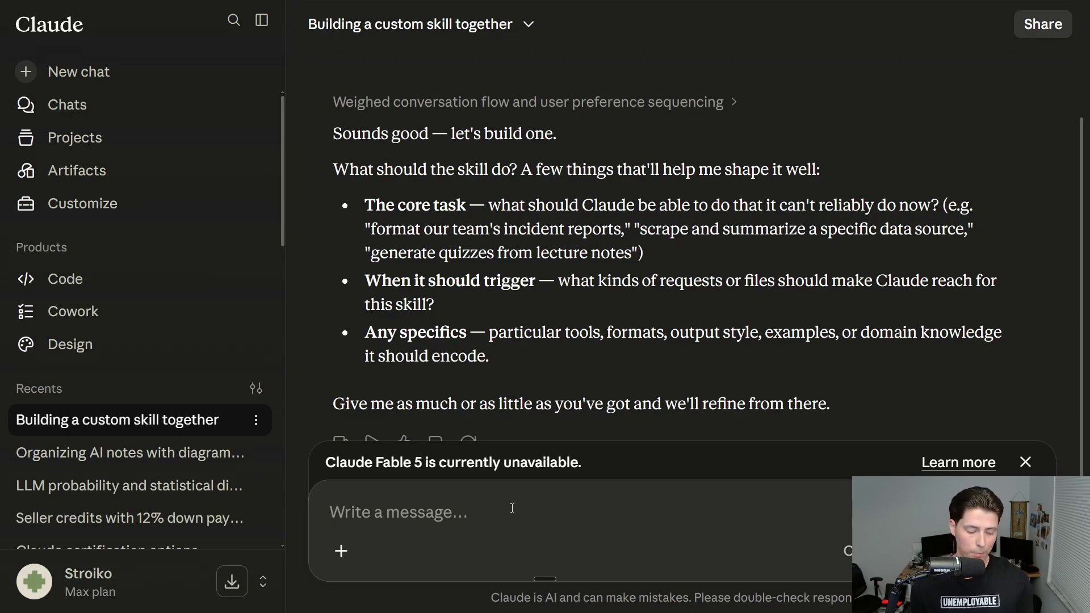
{"action": "key", "text": "ctrl+super"}
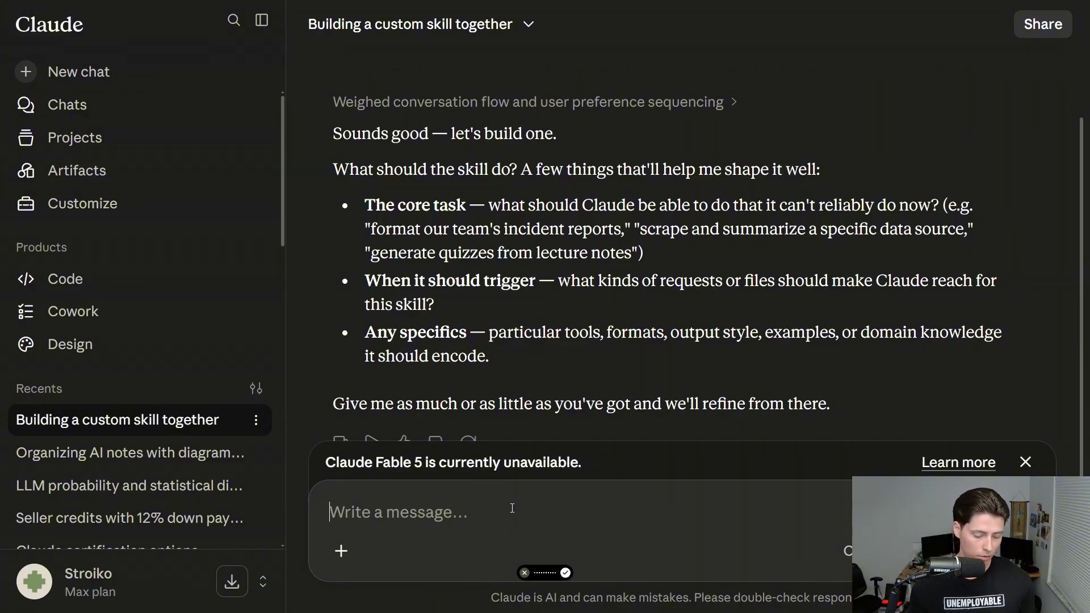
Replace "very verbose and curt" with "not verbose and is very curt" and dictate two numbered shareholder examples, one to avoid and one showing normal speech
{"action": "key", "text": "BackSpace"}
{"action": "key", "text": "BackSpace"}
{"action": "key", "text": "BackSpace"}
{"action": "key", "text": "BackSpace"}
{"action": "key", "text": "BackSpace"}
{"action": "key", "text": "BackSpace"}
{"action": "key", "text": "BackSpace"}
{"action": "key", "text": "BackSpace"}
{"action": "key", "text": "BackSpace"}
{"action": "key", "text": "BackSpace"}
{"action": "key", "text": "BackSpace"}
{"action": "key", "text": "BackSpace"}
{"action": "key", "text": "BackSpace"}
{"action": "key", "text": "BackSpace"}
{"action": "key", "text": "BackSpace"}
{"action": "key", "text": "BackSpace"}
{"action": "key", "text": "BackSpace"}
{"action": "key", "text": "BackSpace"}
{"action": "key", "text": "BackSpace"}
{"action": "key", "text": "BackSpace"}
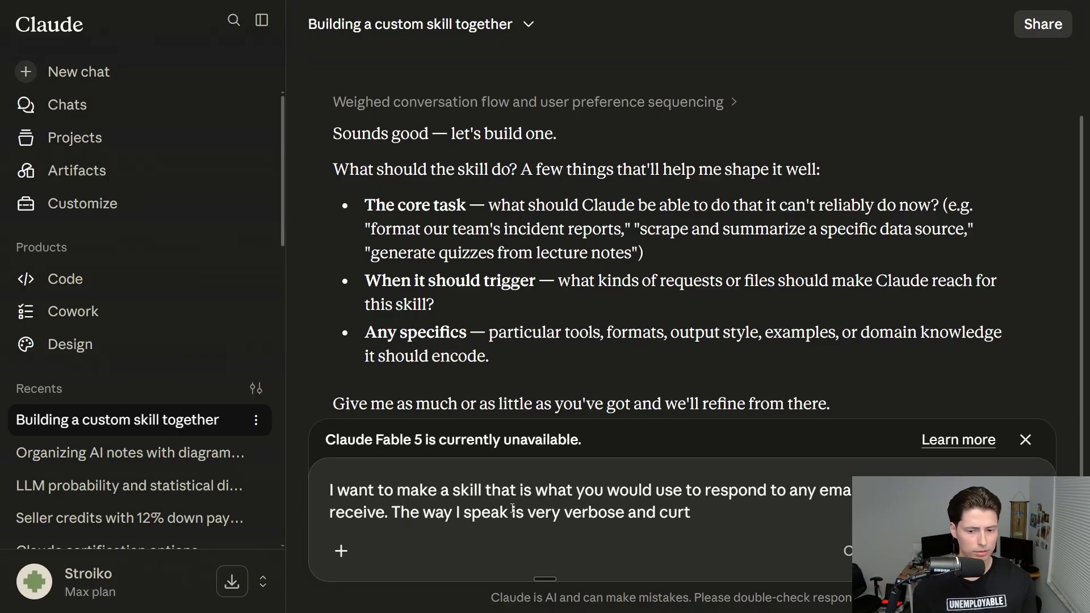
{"action": "key", "text": "BackSpace"}
{"action": "key", "text": "BackSpace"}
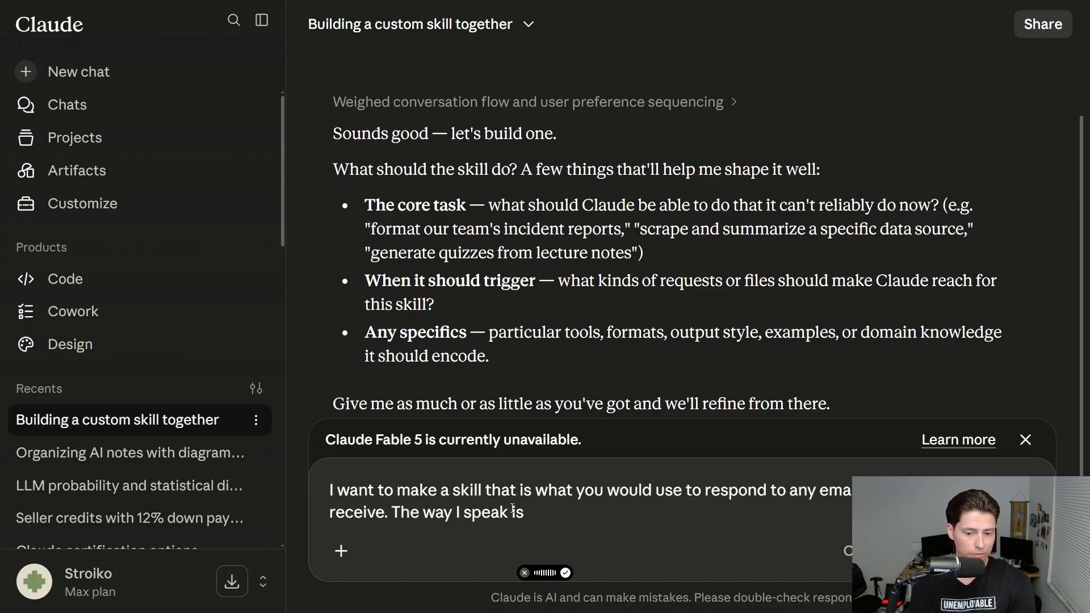
{"action": "key", "text": "ctrl+super"}
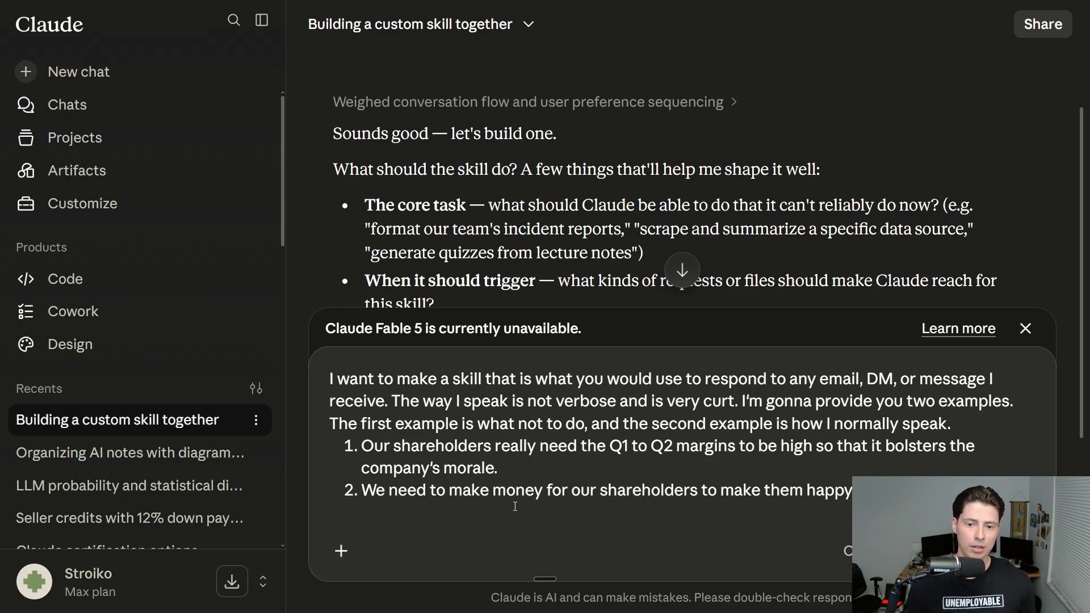
Insert "from people" after "receive" in the drafted message and send it
{"action": "scroll", "coordinate": [625, 494], "scroll_direction": "down", "scroll_amount": 1}
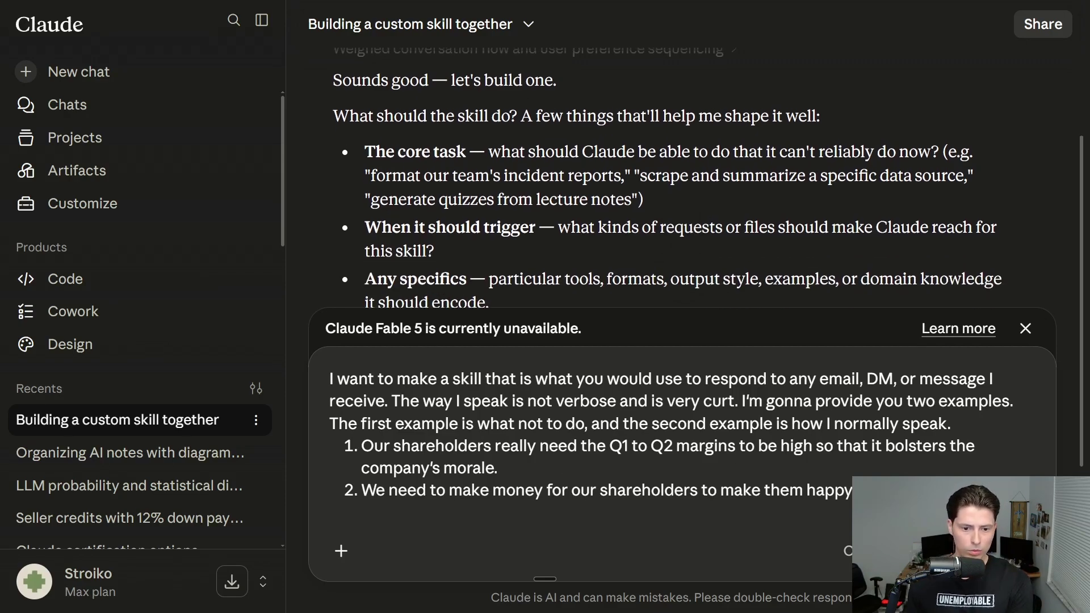
{"action": "scroll", "coordinate": [581, 403], "scroll_direction": "up", "scroll_amount": 1}
{"action": "scroll", "coordinate": [580, 403], "scroll_direction": "down", "scroll_amount": 1}
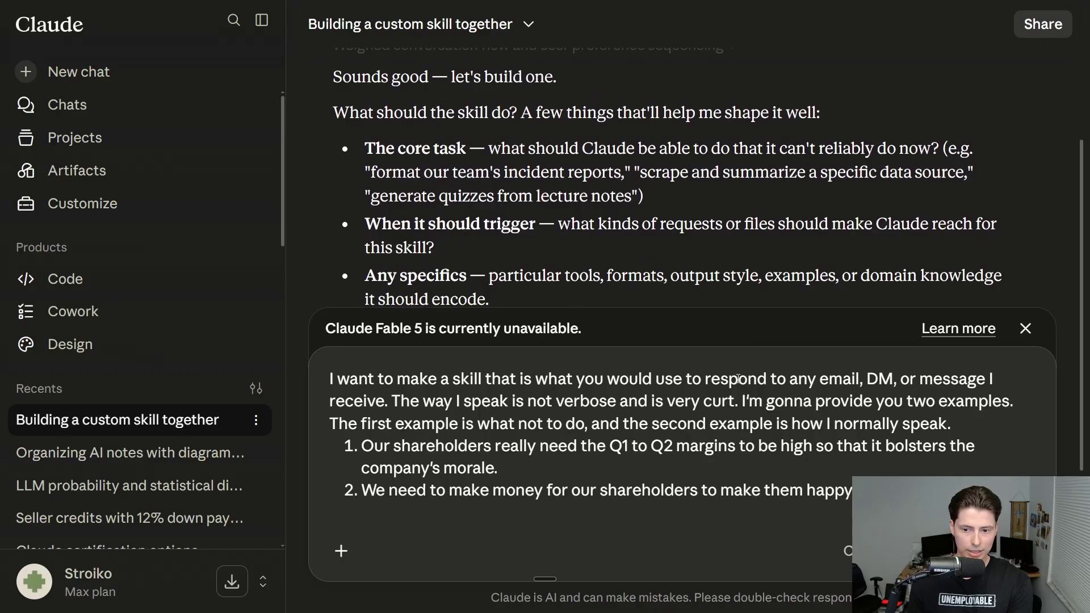
{"action": "left_click_drag", "start_coordinate": [665, 378], "coordinate": [985, 383]}
{"action": "left_click", "coordinate": [604, 413]}
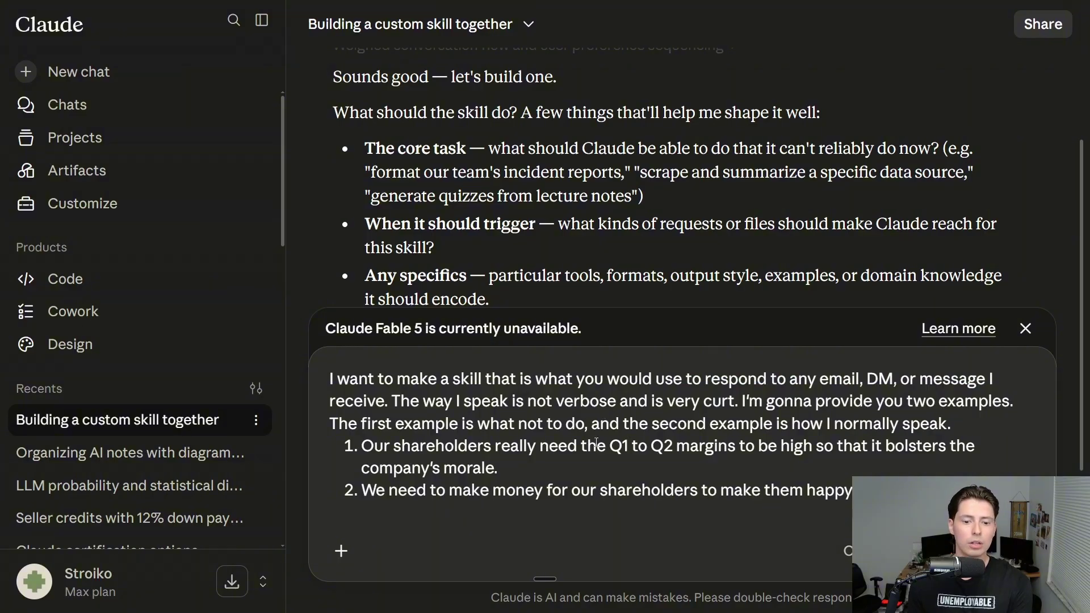
{"action": "left_click", "coordinate": [387, 402]}
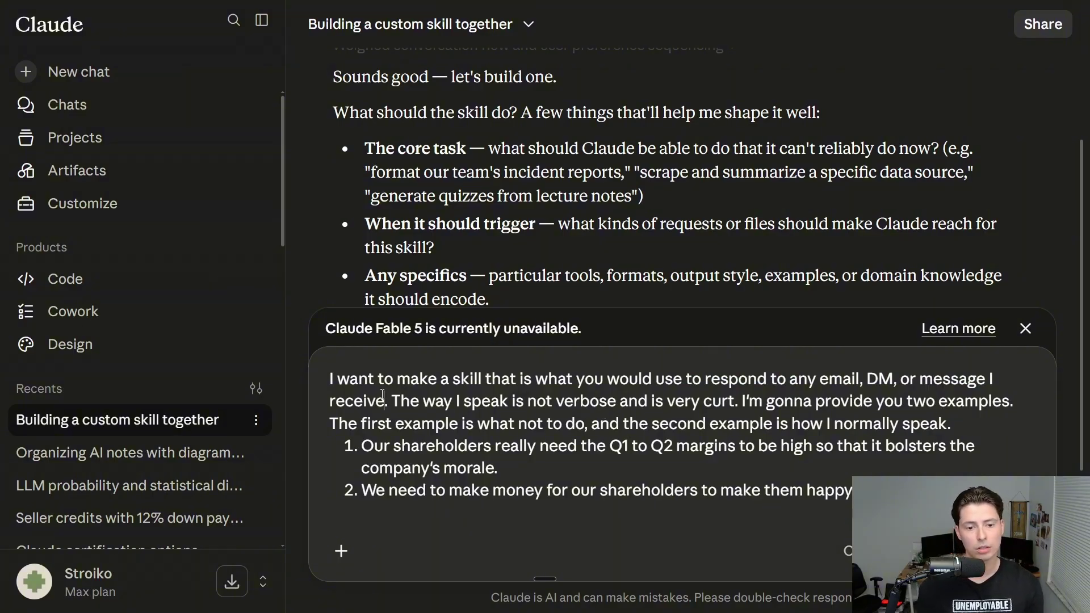
{"action": "type", "text": "from people"}
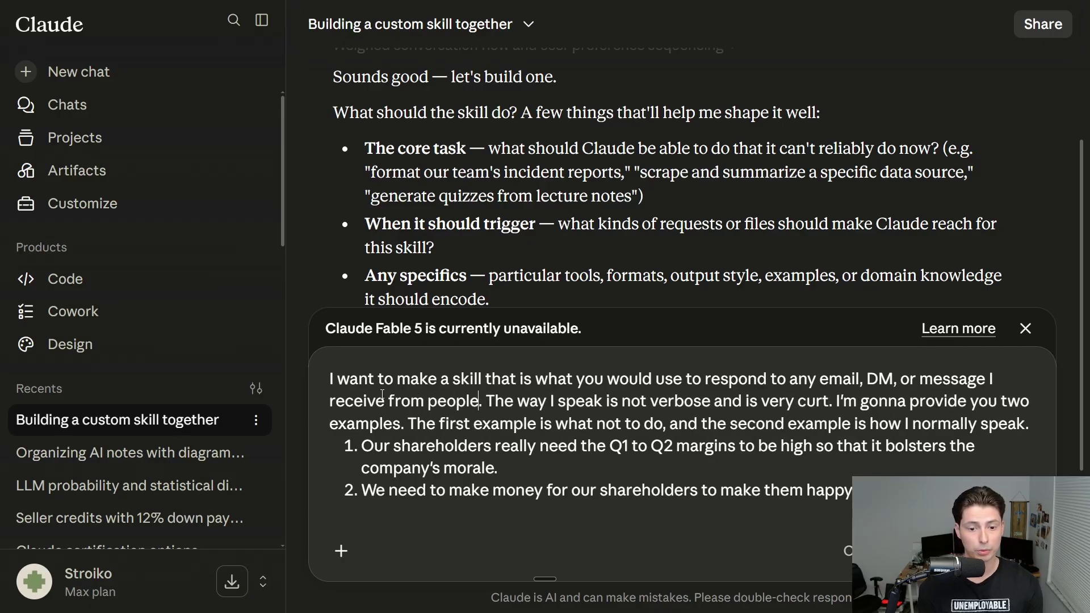
{"action": "key", "text": "Return"}
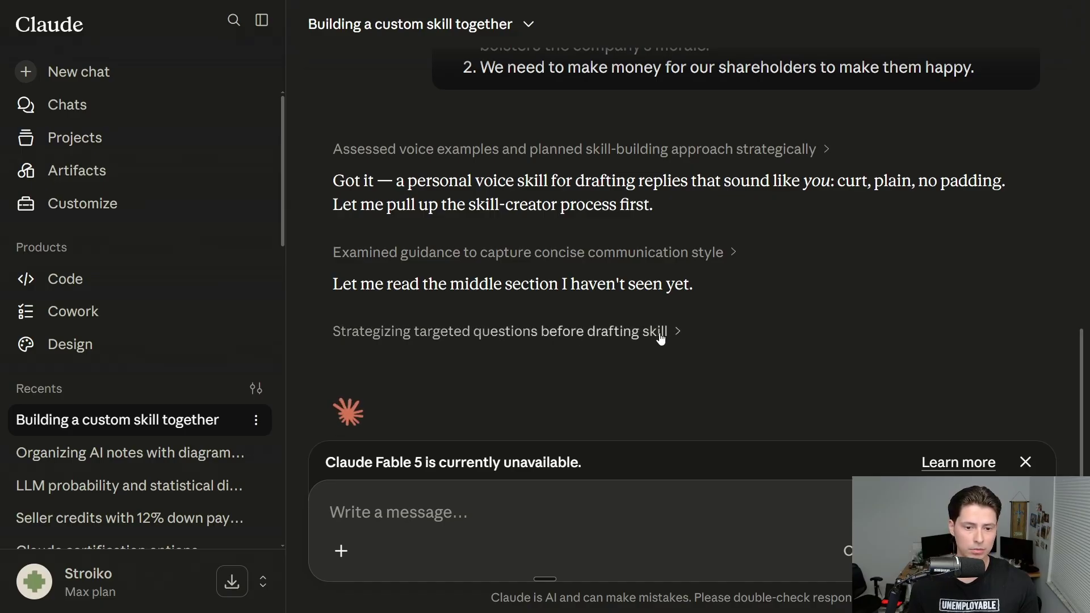
Expand the reasoning on targeted questions before drafting the skill, and check the current model and effort options
{"action": "left_click", "coordinate": [675, 332]}
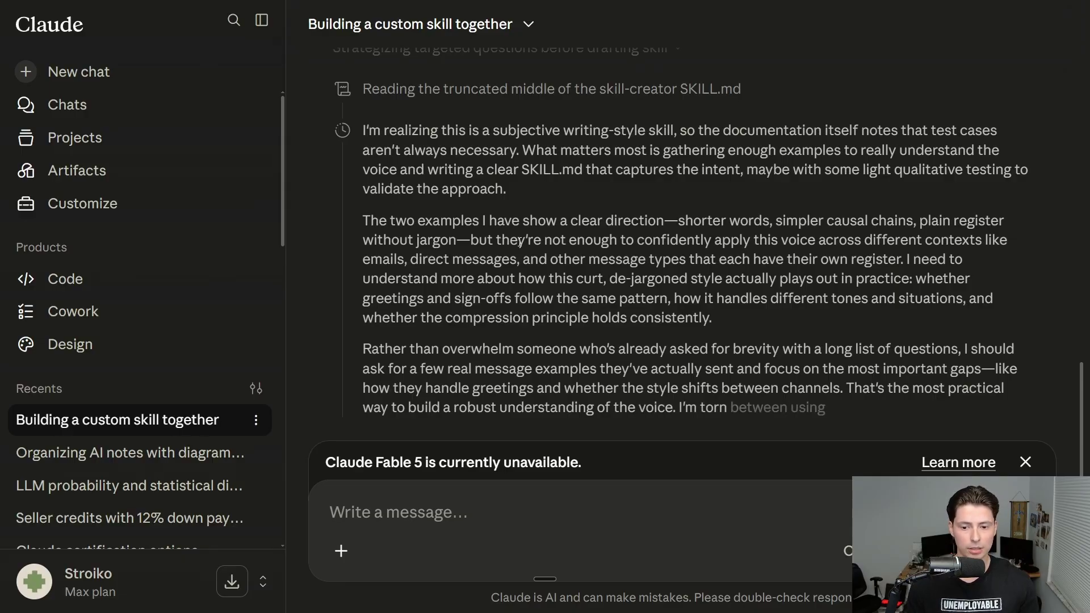
{"action": "scroll", "coordinate": [519, 242], "scroll_direction": "down", "scroll_amount": 2}
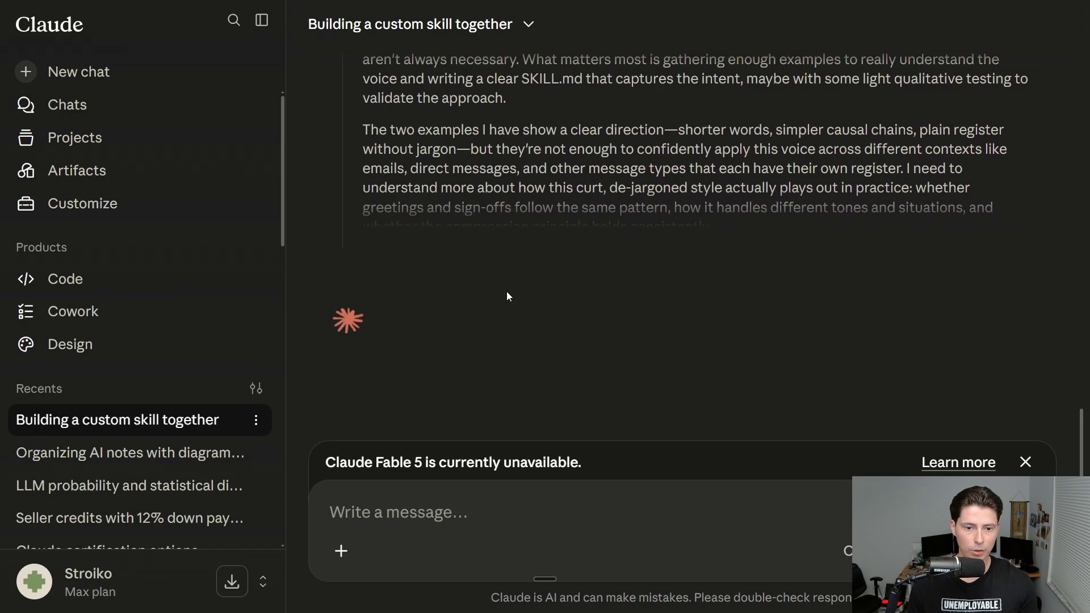
{"action": "left_click", "coordinate": [849, 551]}
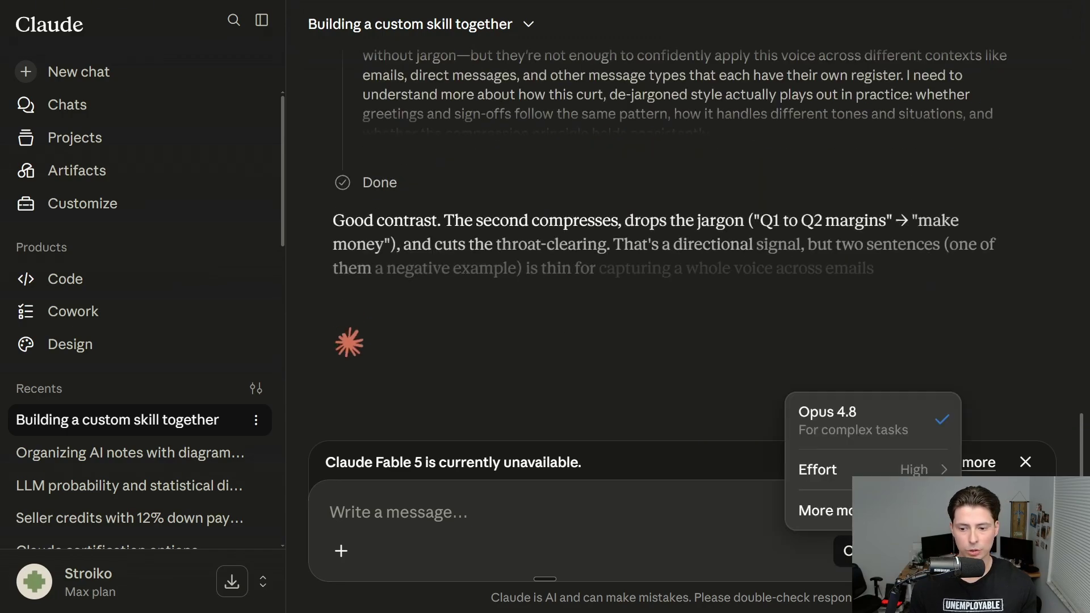
{"action": "mouse_move", "coordinate": [916, 470]}
{"action": "left_click", "coordinate": [1027, 358]}
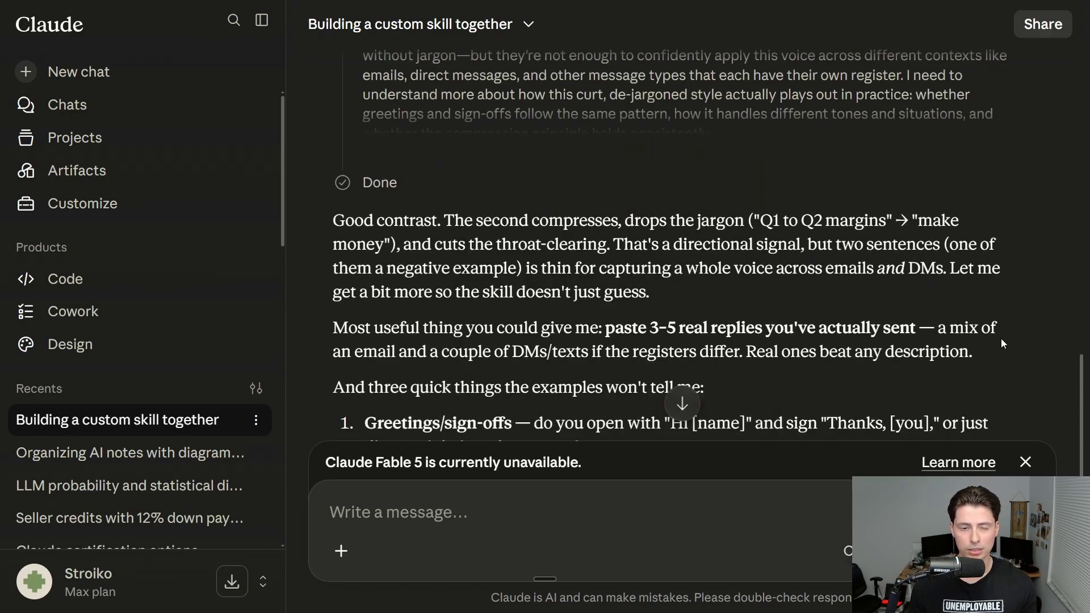
Dictate and send numbered answers covering "Hi their name!" greetings with "Very respectfully" sign-offs, critical punctuation with extra exclamation points, and professional emails versus colloquial DMs
{"action": "scroll", "coordinate": [835, 280], "scroll_direction": "down", "scroll_amount": 2}
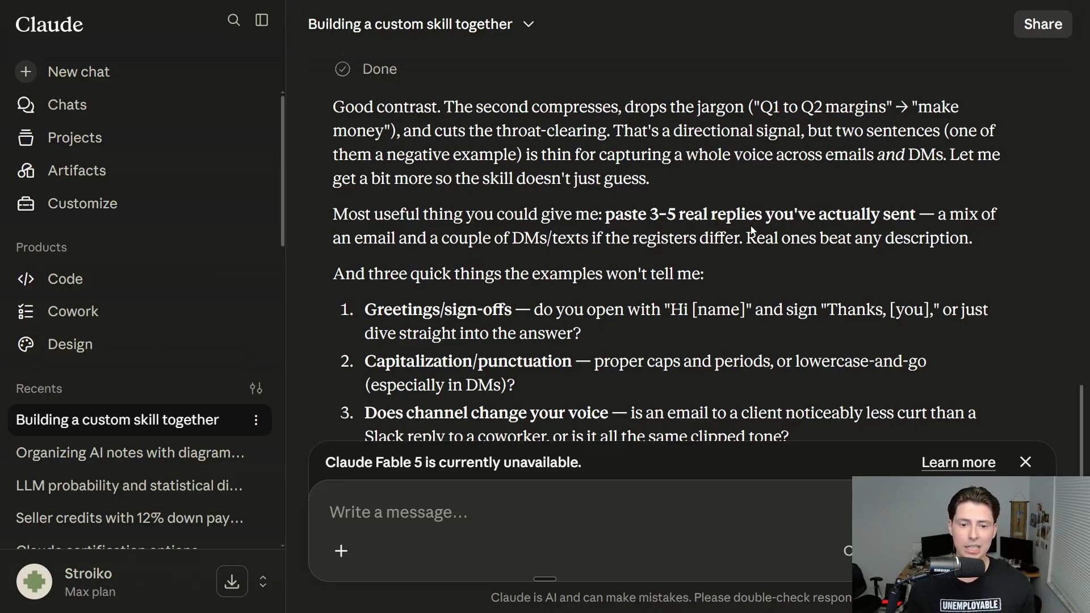
{"action": "scroll", "coordinate": [752, 228], "scroll_direction": "down", "scroll_amount": 1}
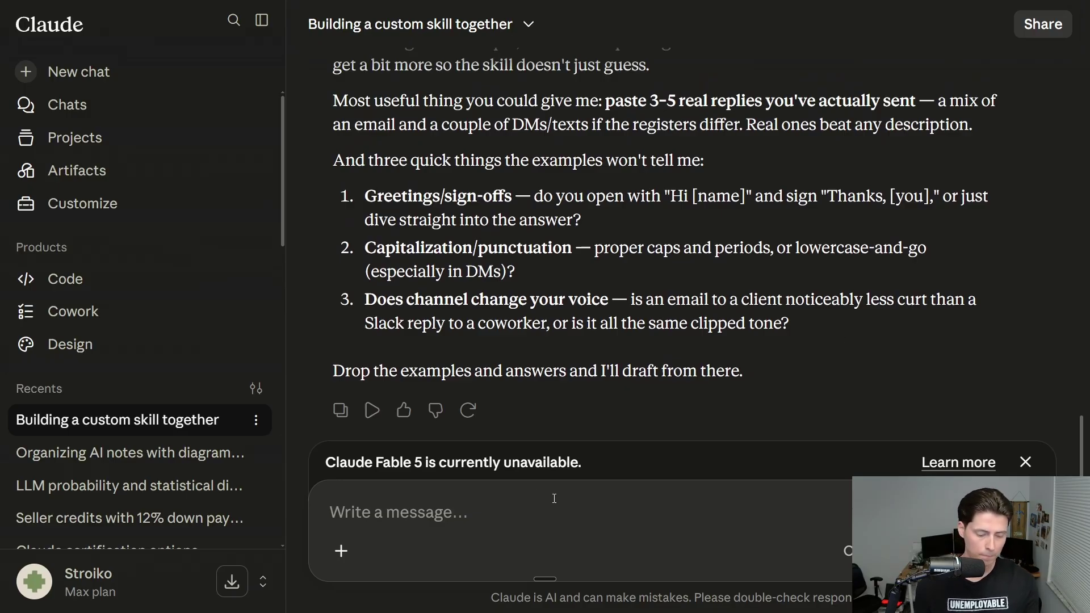
{"action": "key", "text": "fn+space"}
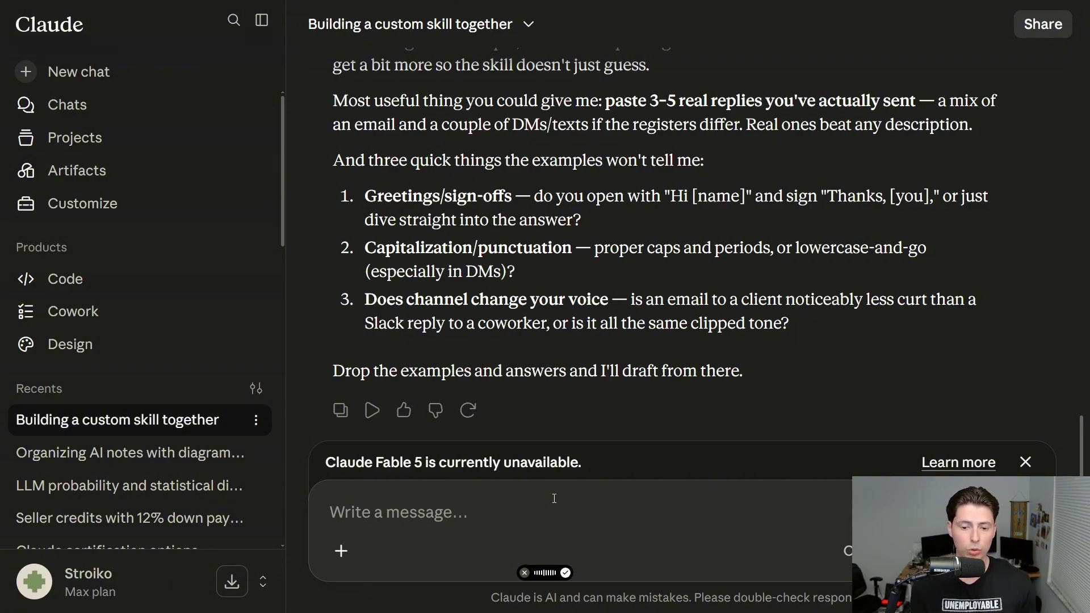
{"action": "key", "text": "fn"}
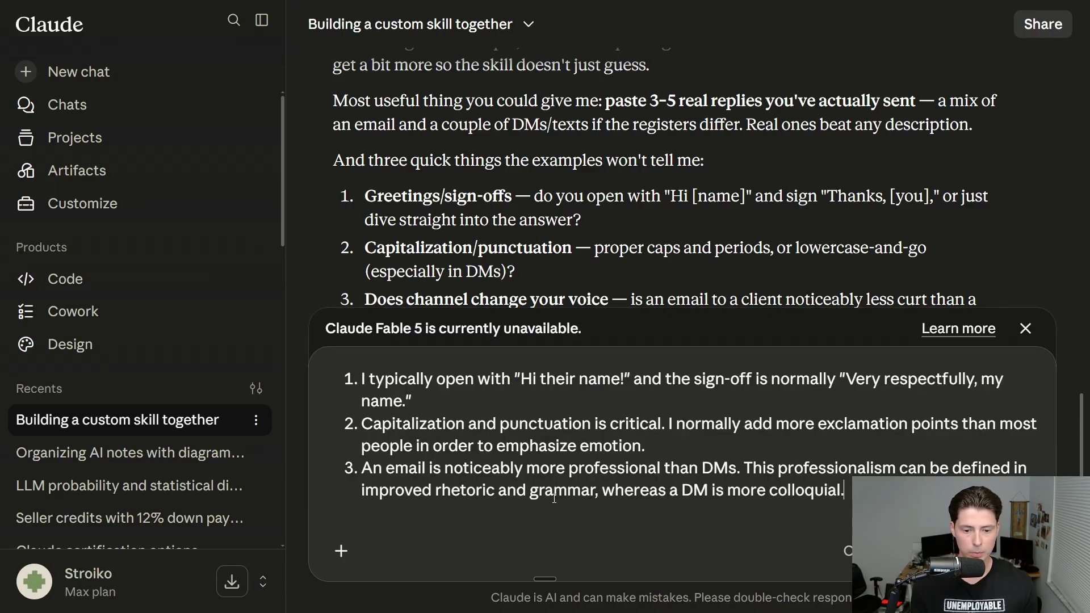
{"action": "key", "text": "Return"}
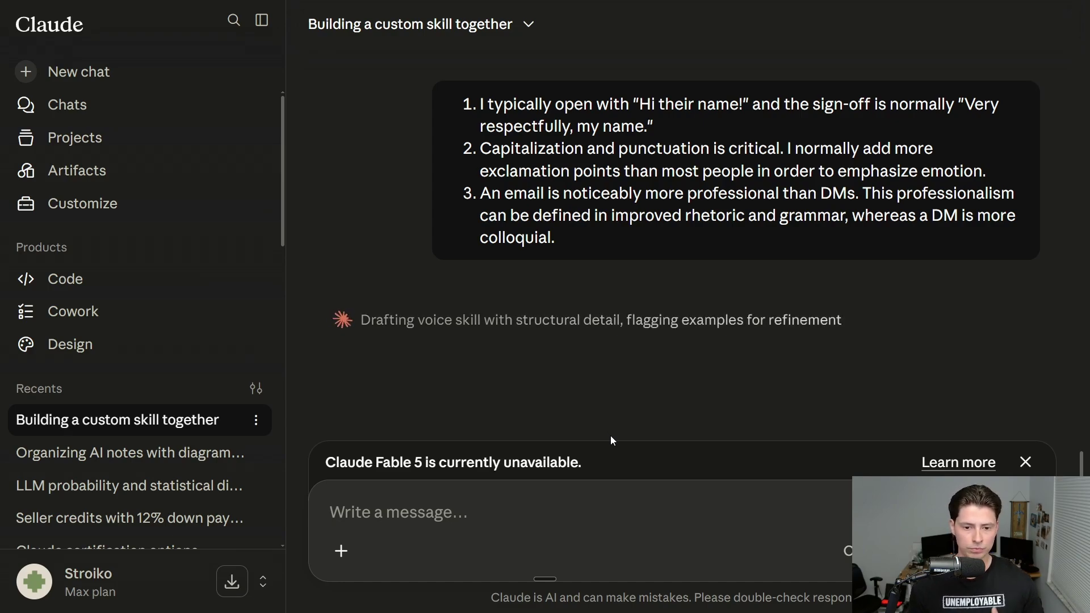
{"action": "scroll", "coordinate": [629, 373], "scroll_direction": "down", "scroll_amount": 1}
{"action": "scroll", "coordinate": [629, 374], "scroll_direction": "down", "scroll_amount": 2}
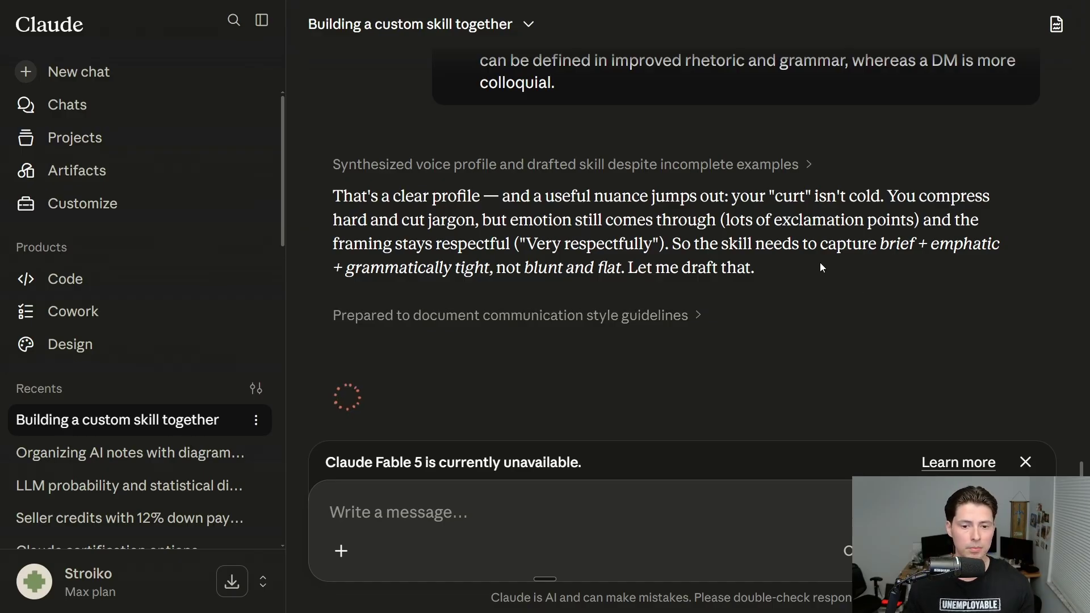
{"action": "scroll", "coordinate": [821, 267], "scroll_direction": "down", "scroll_amount": 1}
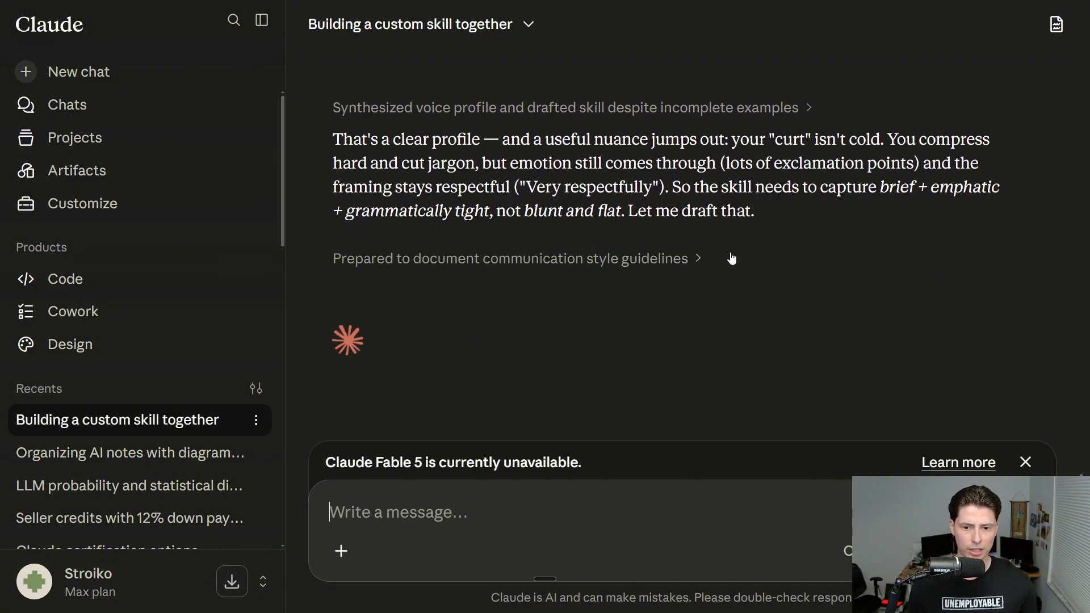
Review the reasoning and summary of the drafted SKILL.md, save it as a skill, and open it for management
{"action": "left_click", "coordinate": [699, 259]}
{"action": "scroll", "coordinate": [701, 254], "scroll_direction": "down", "scroll_amount": 2}
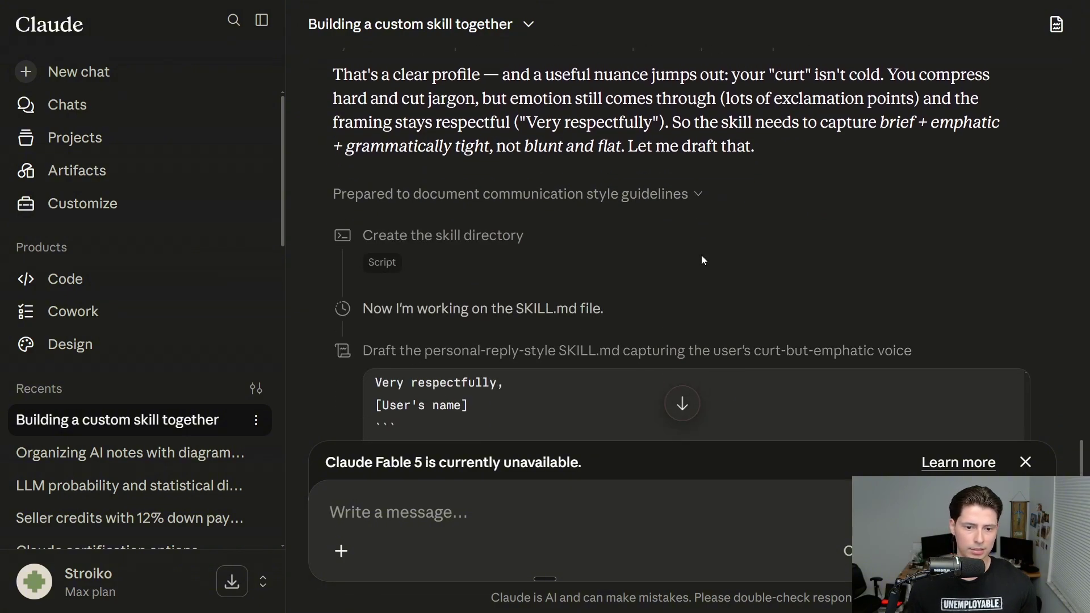
{"action": "scroll", "coordinate": [516, 199], "scroll_direction": "down", "scroll_amount": 1}
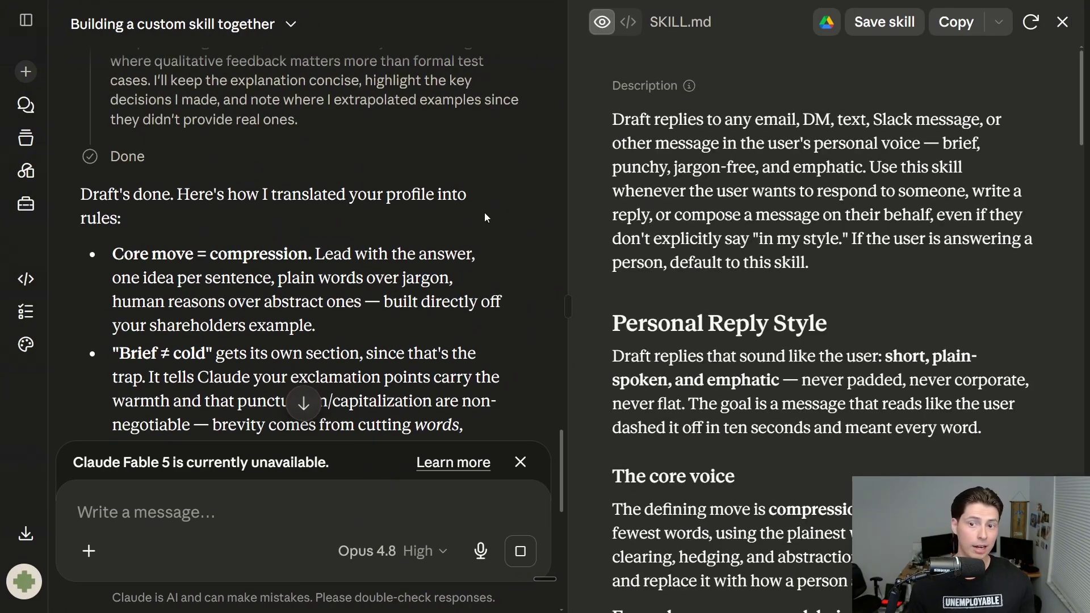
{"action": "scroll", "coordinate": [485, 213], "scroll_direction": "down", "scroll_amount": 5}
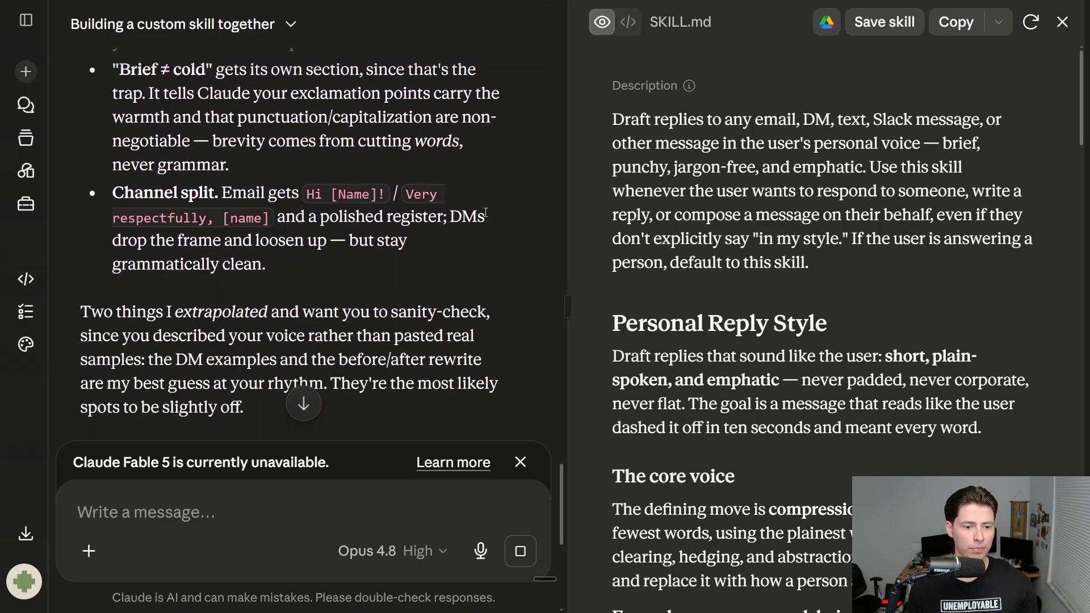
{"action": "scroll", "coordinate": [485, 212], "scroll_direction": "down", "scroll_amount": 5}
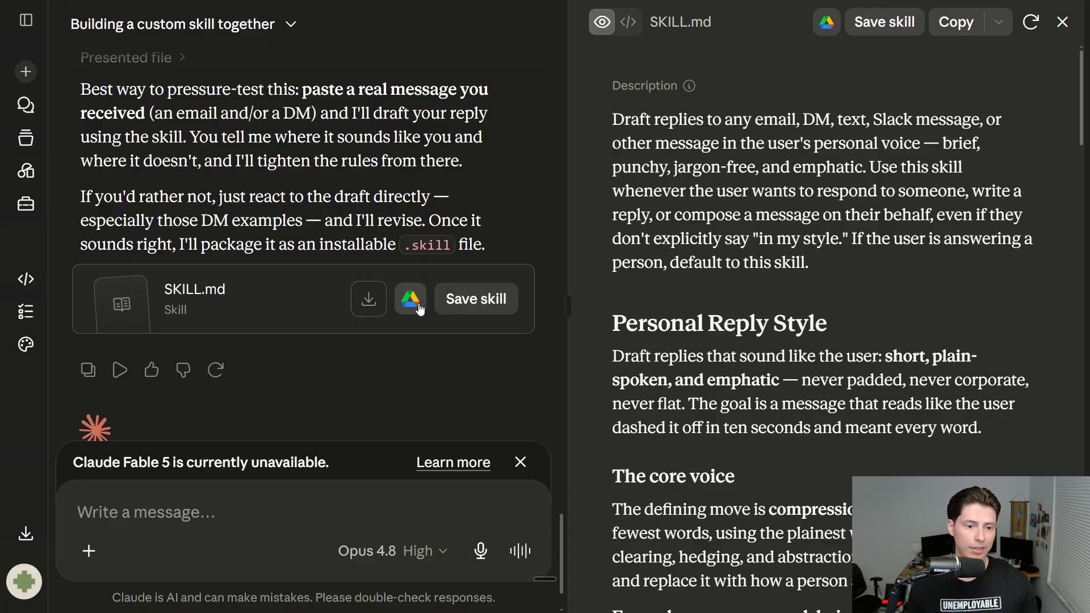
{"action": "left_click", "coordinate": [476, 311]}
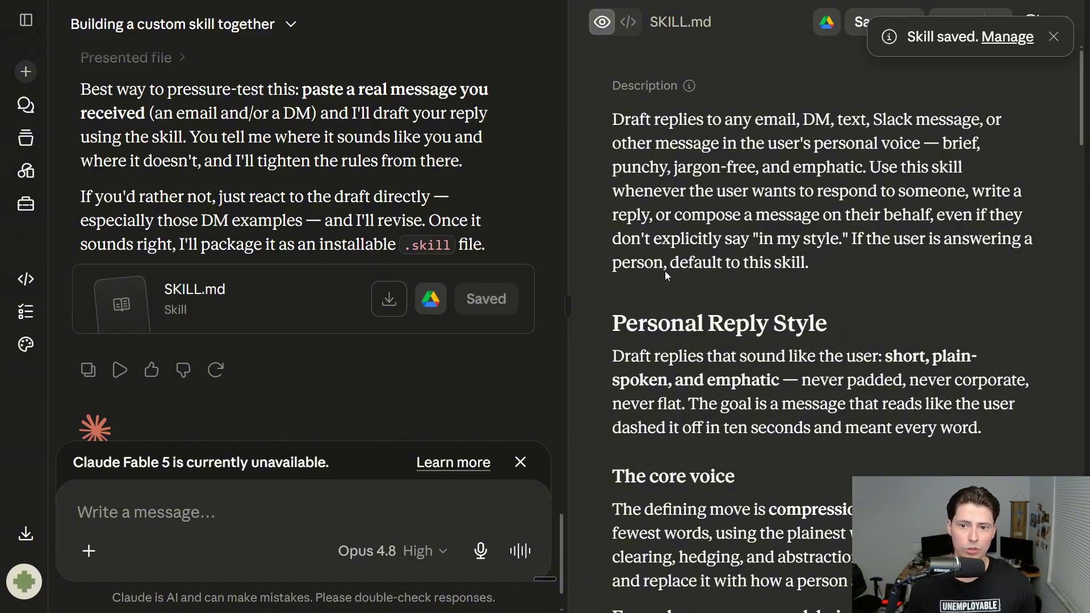
{"action": "left_click", "coordinate": [1008, 38]}
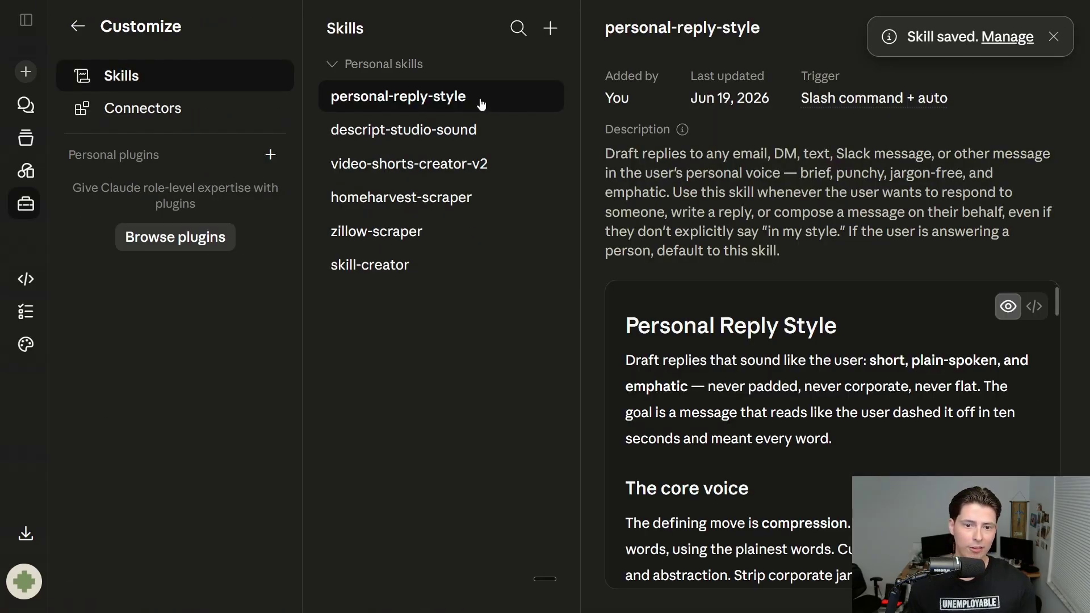
Start a new chat and dictate a colleague's quoted message asking about the difference between RAG and CAG
{"action": "left_click", "coordinate": [26, 71]}
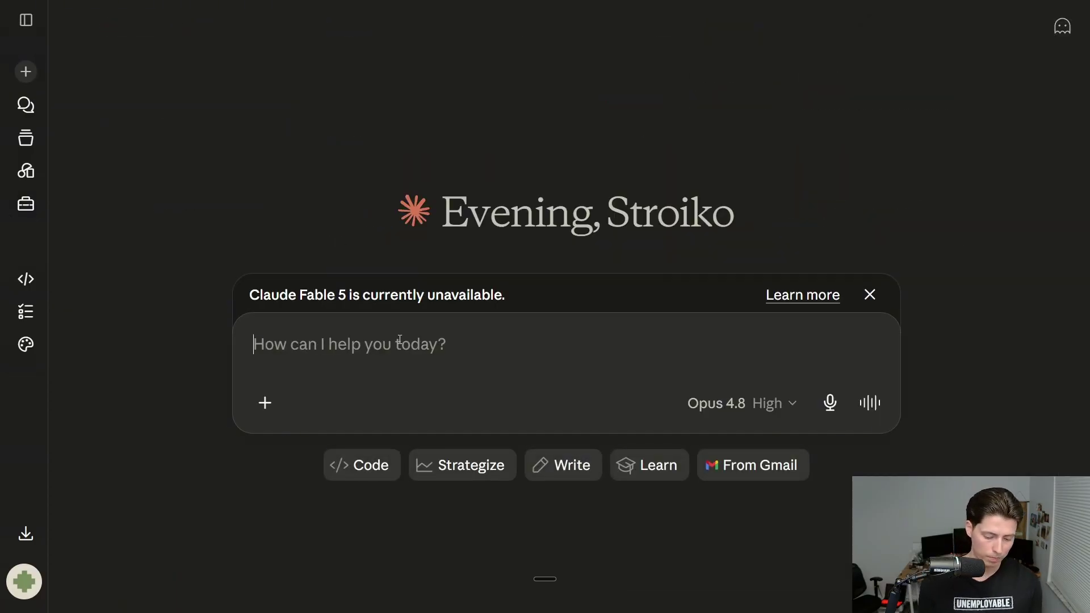
{"action": "key", "text": "ctrl+super"}
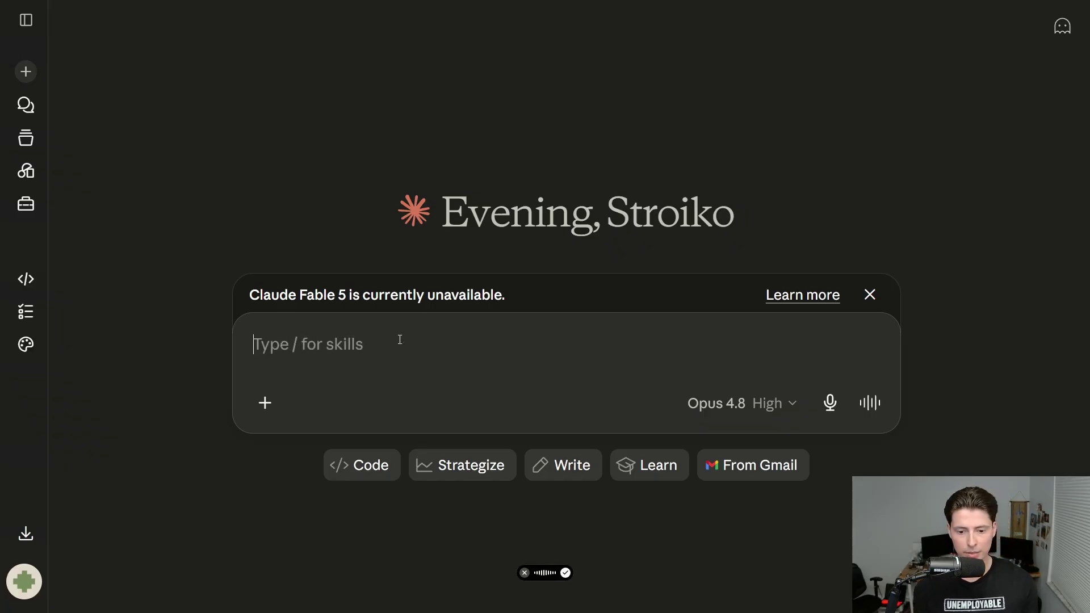
{"action": "key", "text": "ctrl+super"}
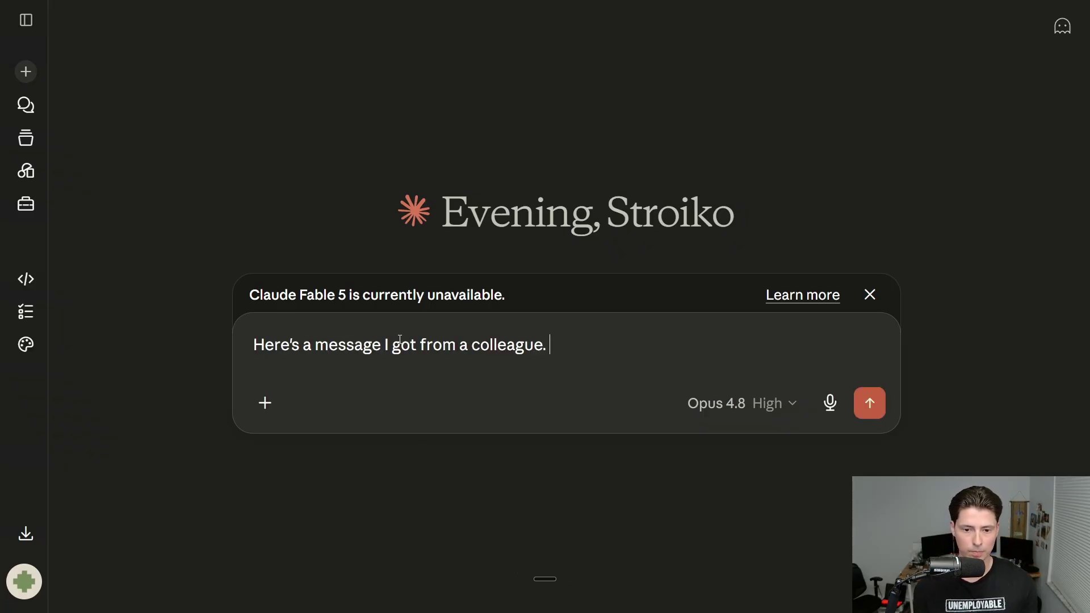
{"action": "key", "text": "BackSpace"}
{"action": "type", "text": ": \""}
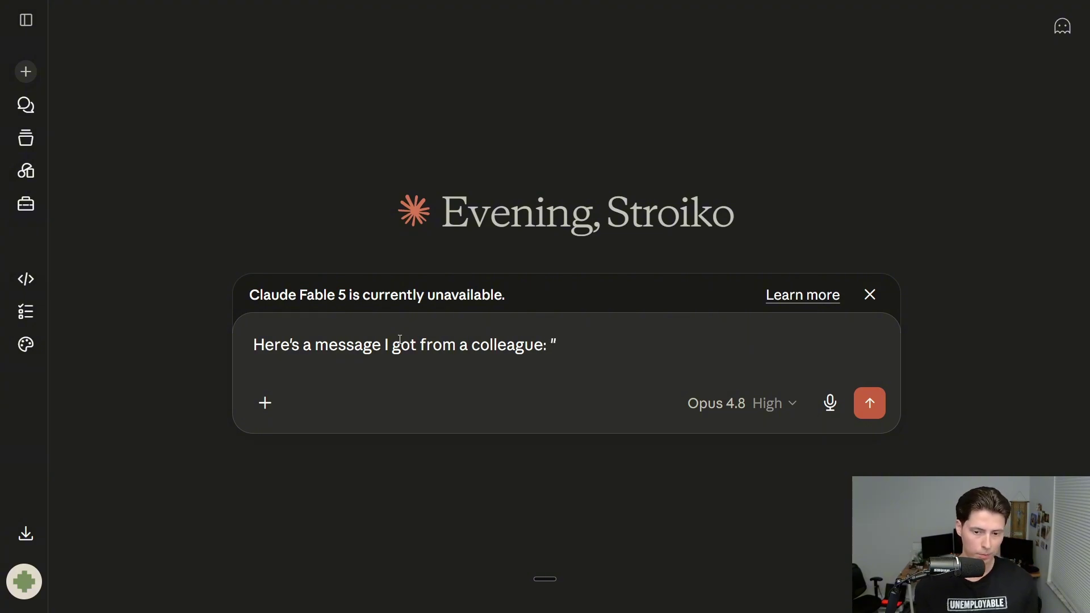
{"action": "key", "text": "ctrl+super"}
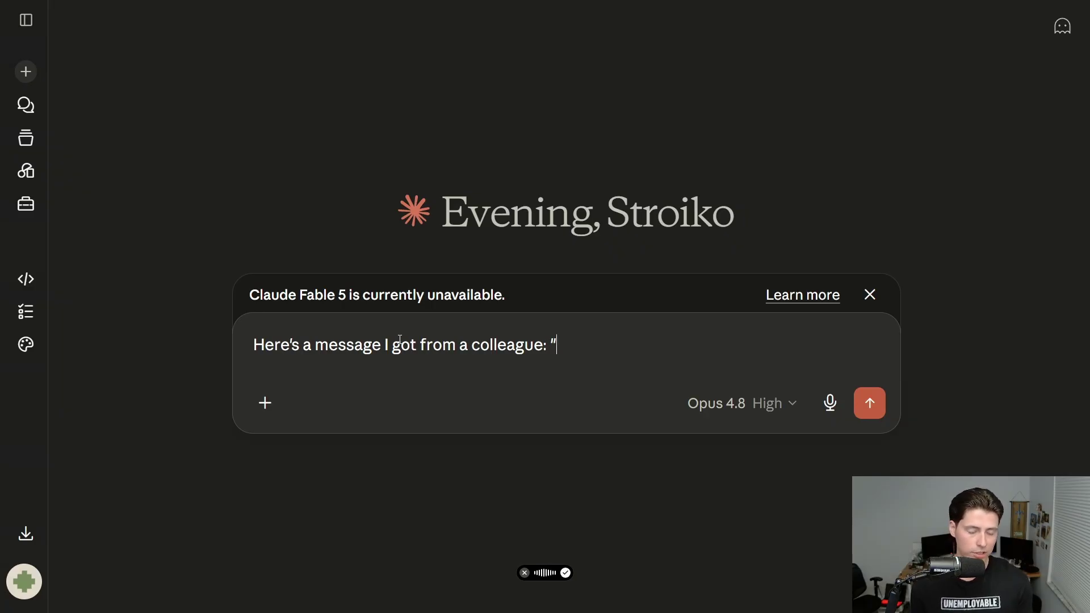
{"action": "key", "text": "ctrl+super+space"}
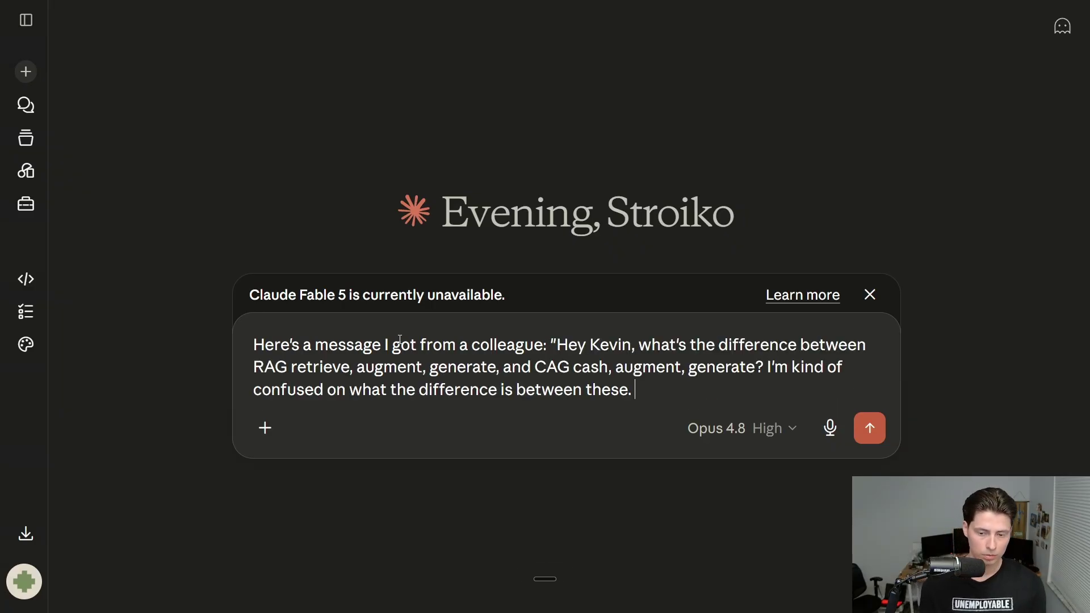
{"action": "type", "text": "\""}
{"action": "key", "text": "shift+Return"}
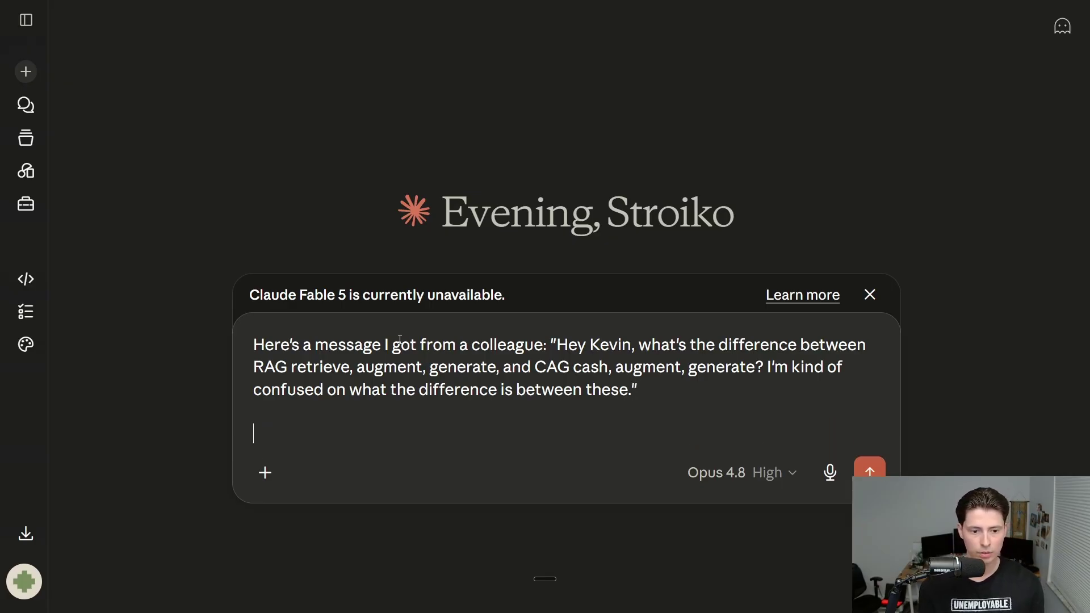
Add the request "Please respond to this using our skill" to the message and reference the personal-reply-style skill
{"action": "key", "text": "ctrl+super+space"}
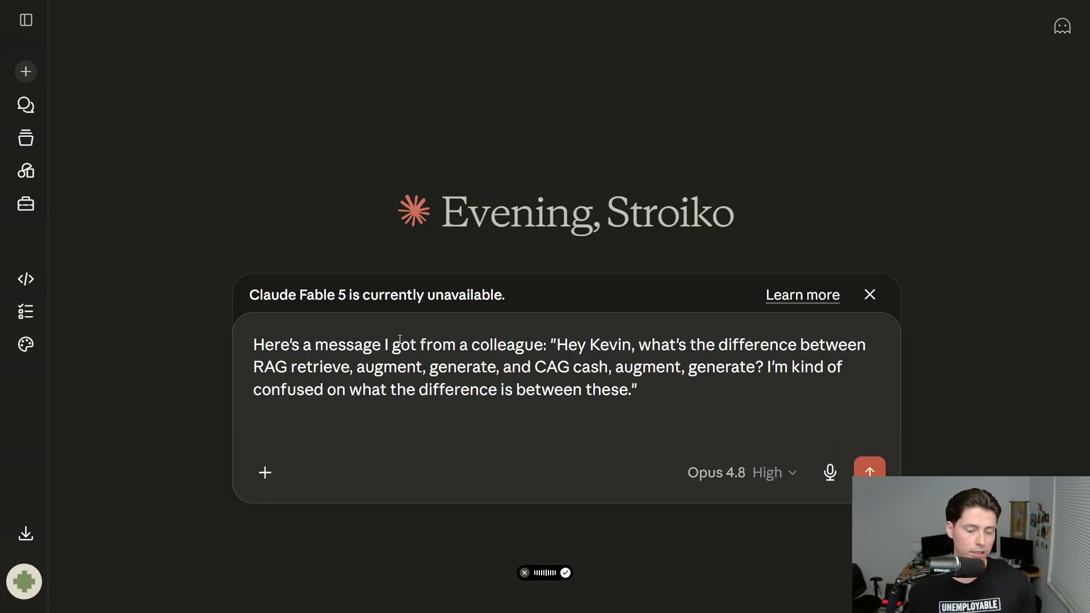
{"action": "key", "text": "ctrl+super+space"}
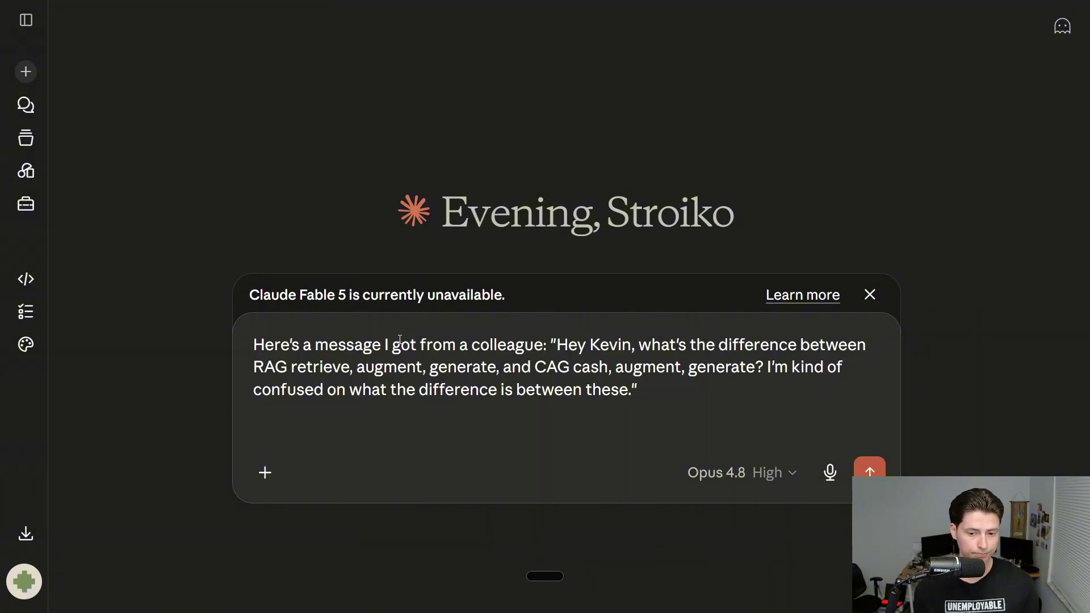
{"action": "key", "text": "BackSpace"}
{"action": "key", "text": "BackSpace"}
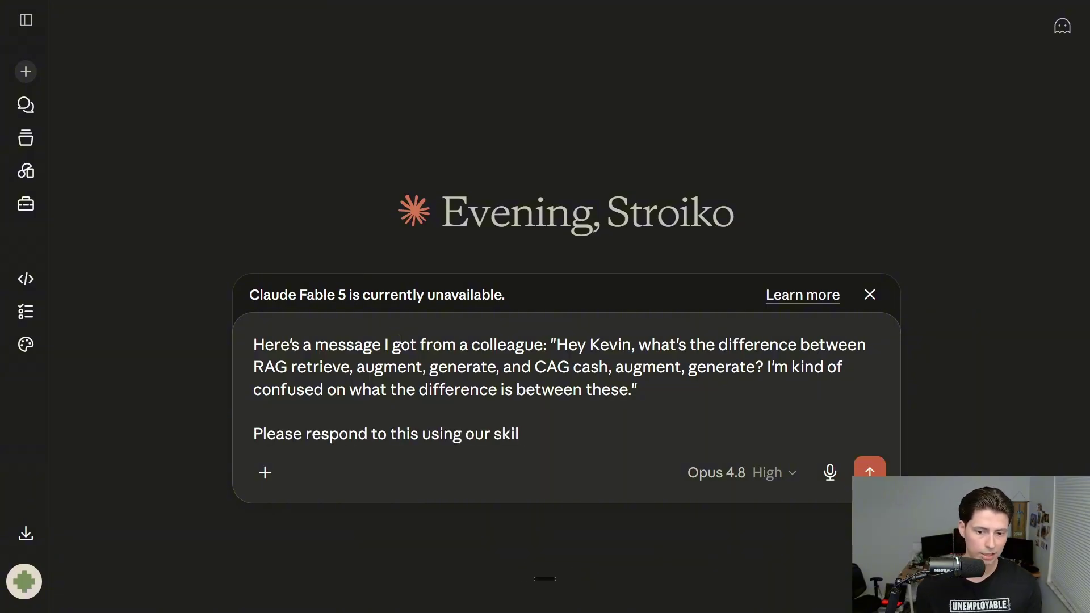
{"action": "type", "text": "l "}
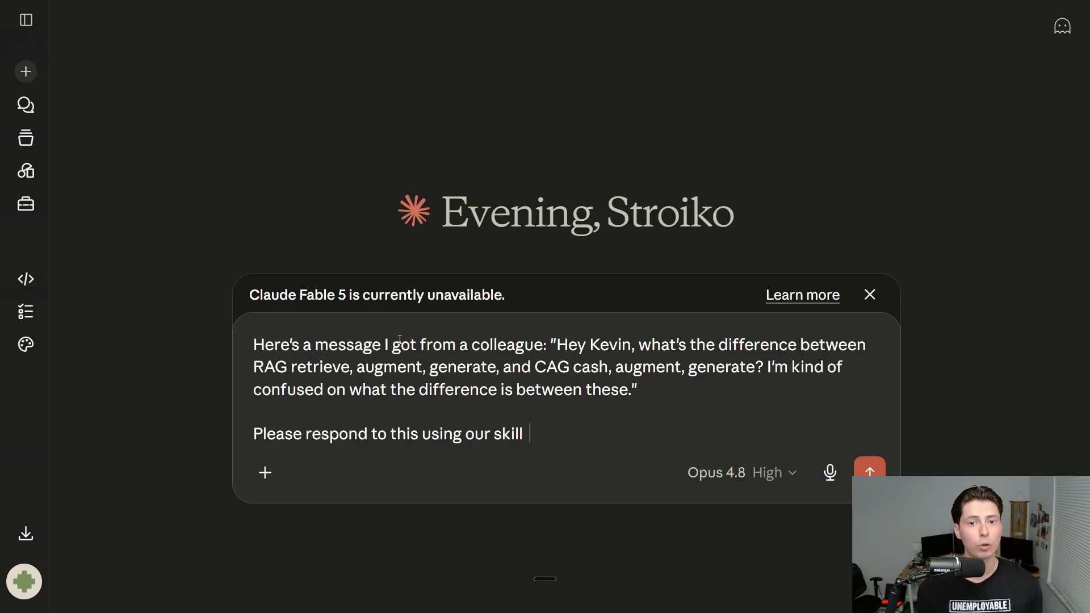
{"action": "type", "text": "/"}
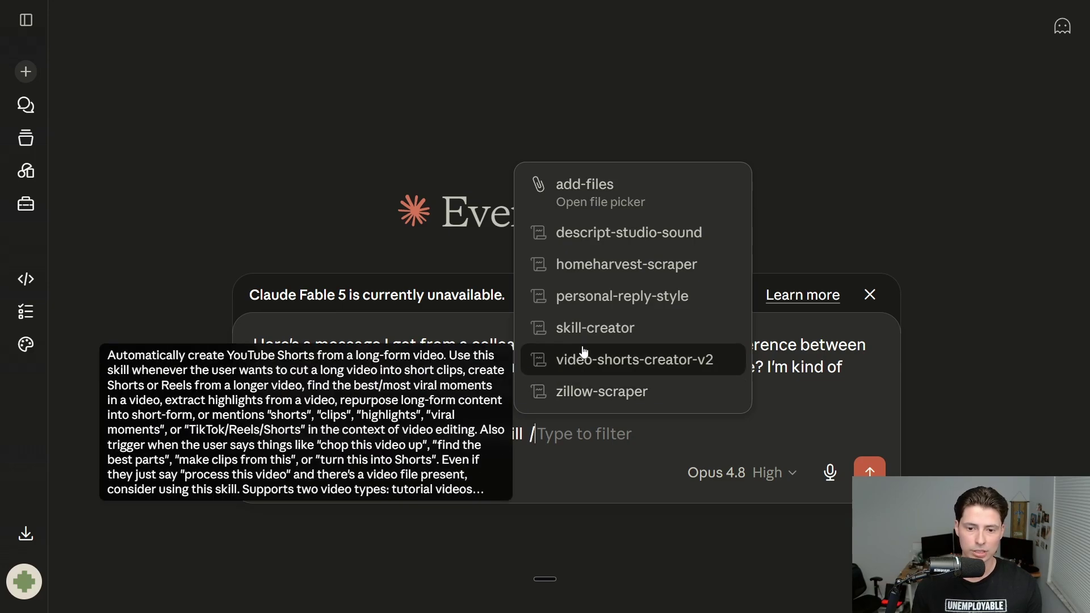
{"action": "left_click", "coordinate": [648, 302]}
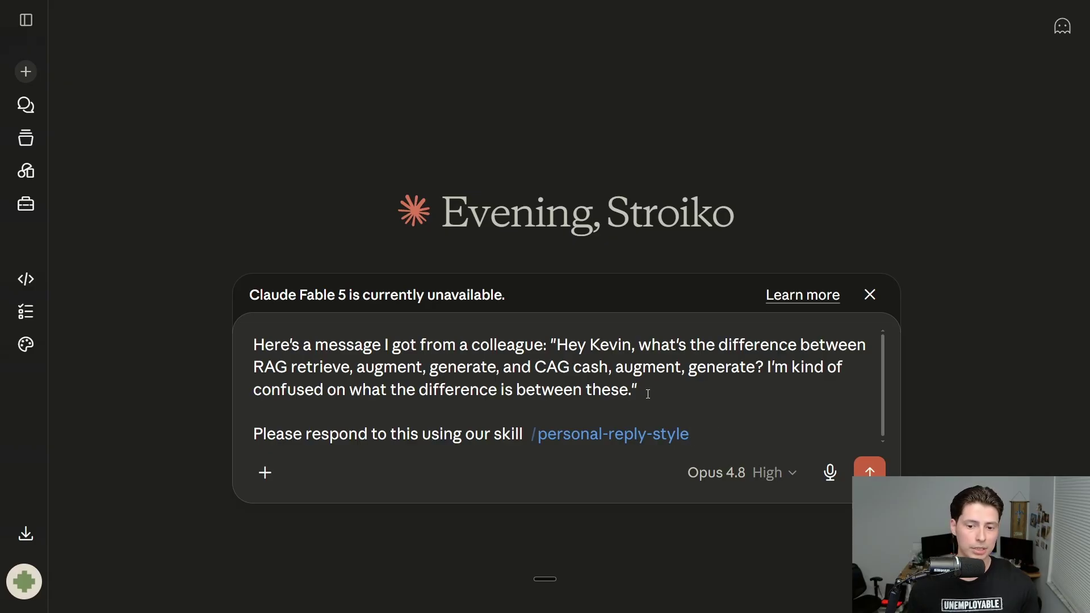
{"action": "left_click_drag", "start_coordinate": [639, 392], "coordinate": [234, 345]}
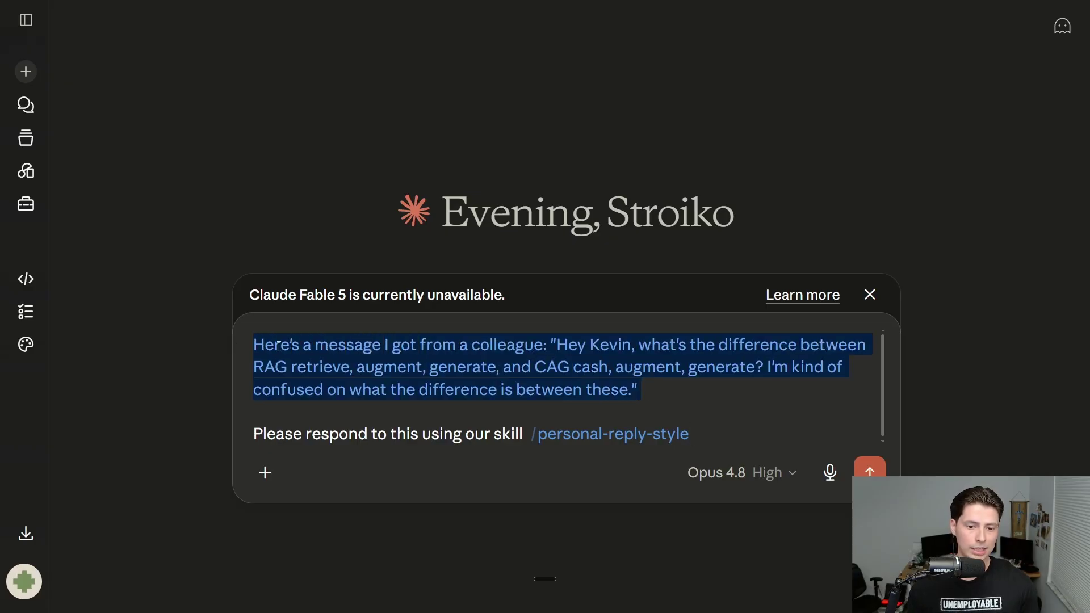
{"action": "left_click", "coordinate": [471, 355]}
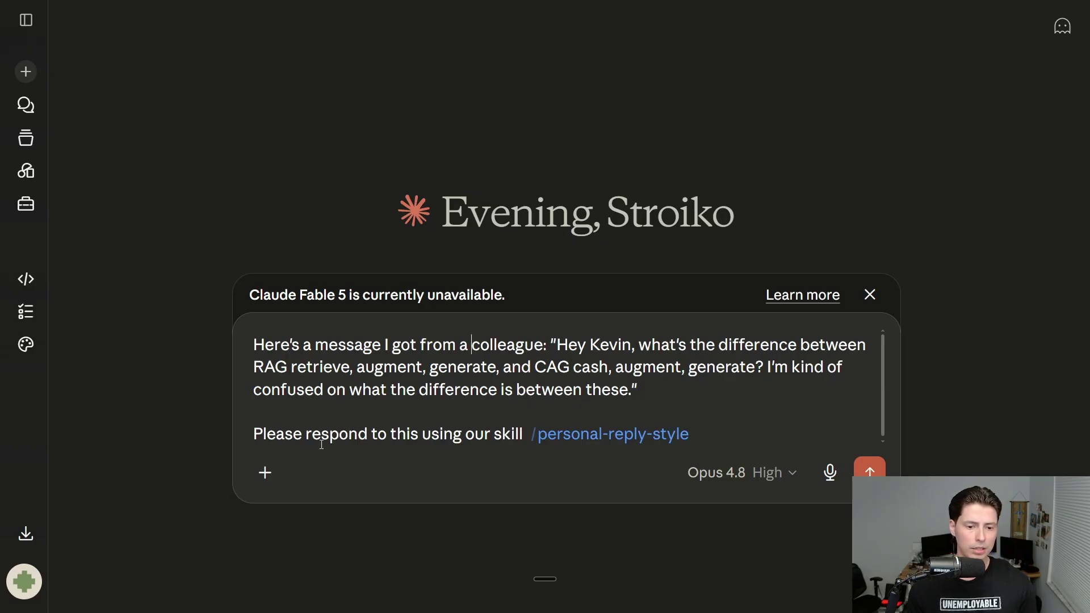
{"action": "left_click_drag", "start_coordinate": [285, 434], "coordinate": [369, 435]}
{"action": "left_click", "coordinate": [392, 416]}
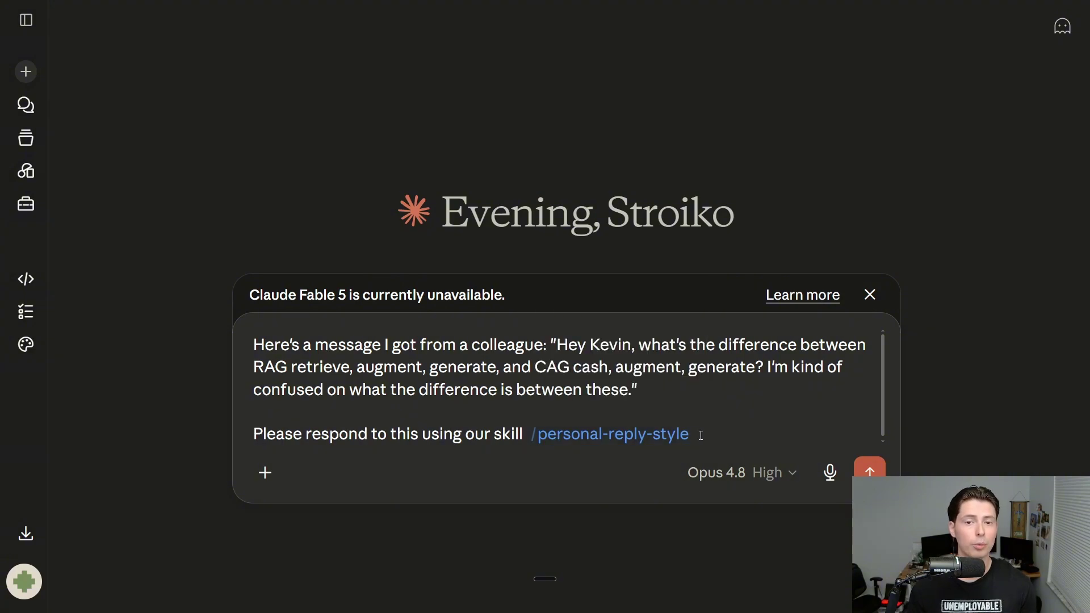
{"action": "mouse_move", "coordinate": [685, 436]}
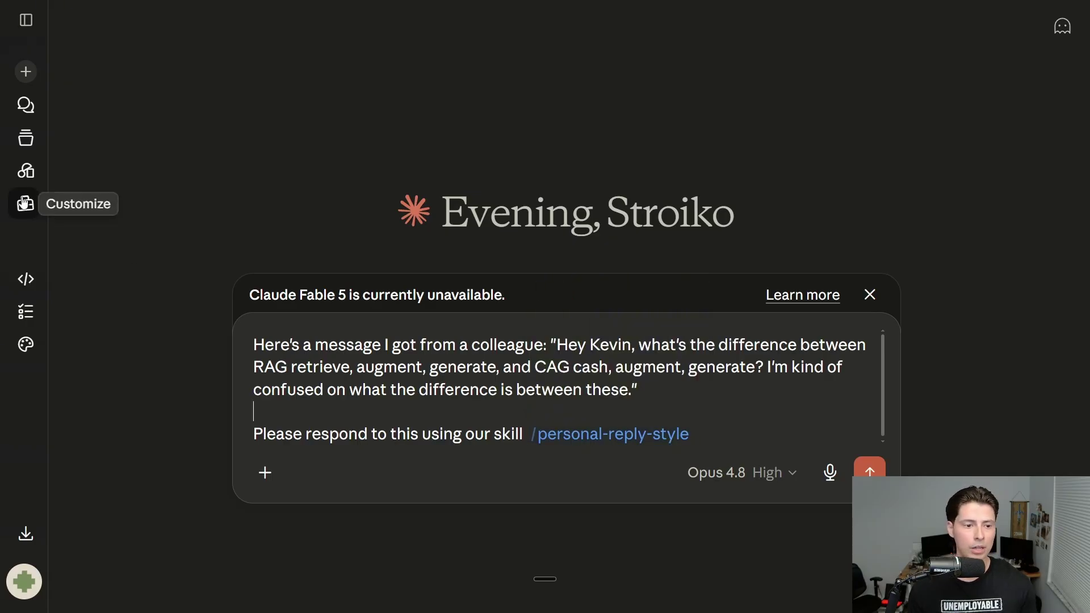
Copy the whole drafted prompt, check the personal-reply-style skill's description, and submit the prompt in a new chat
{"action": "left_click_drag", "start_coordinate": [755, 420], "coordinate": [223, 301]}
{"action": "key", "text": "ctrl+c"}
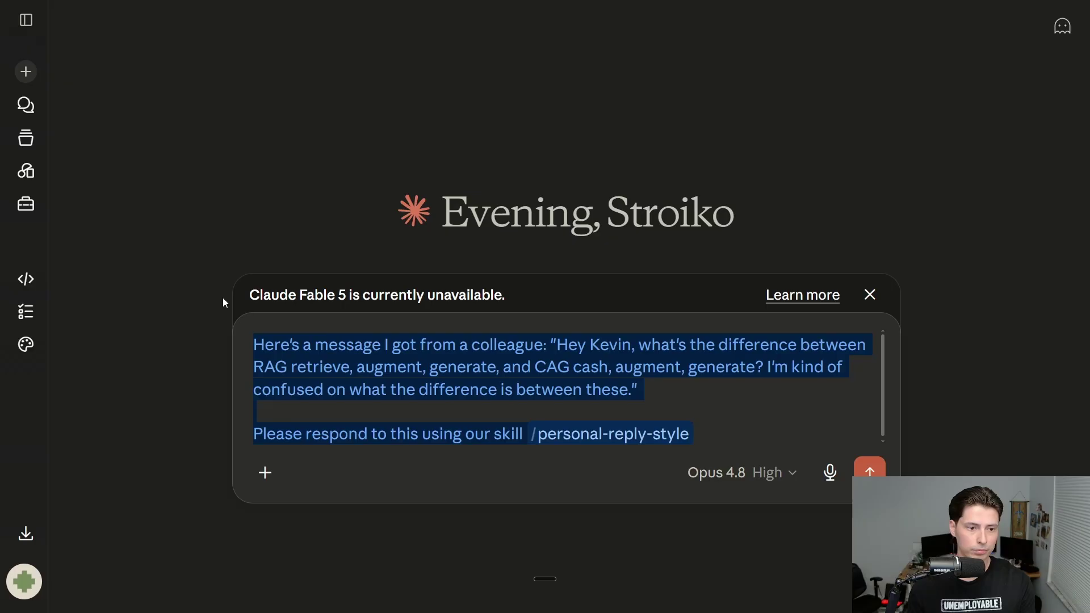
{"action": "left_click", "coordinate": [23, 205]}
{"action": "left_click", "coordinate": [148, 68]}
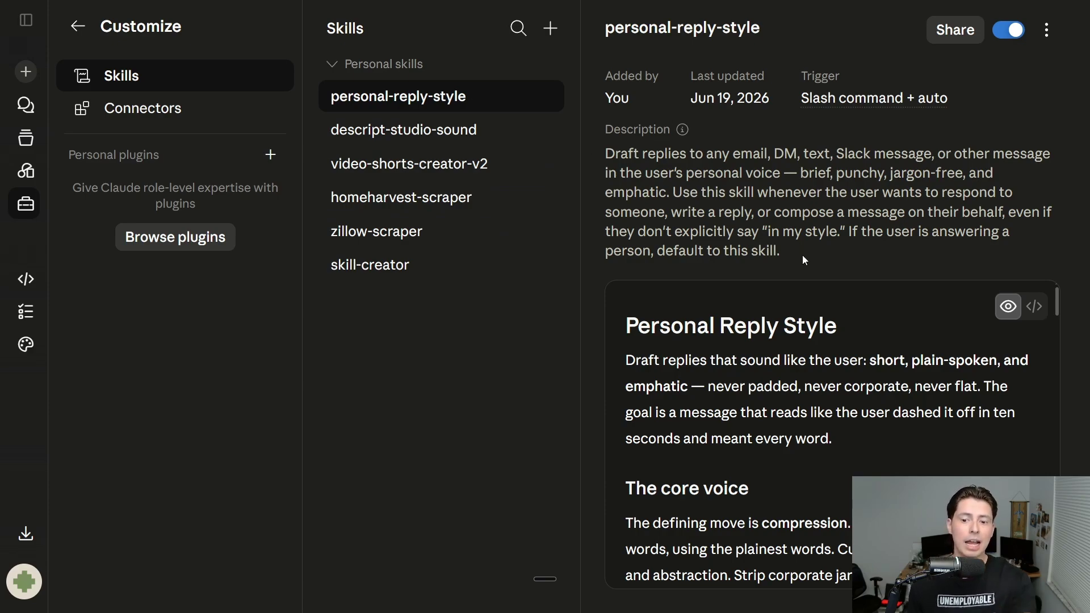
{"action": "left_click", "coordinate": [25, 71]}
{"action": "key", "text": "ctrl+v"}
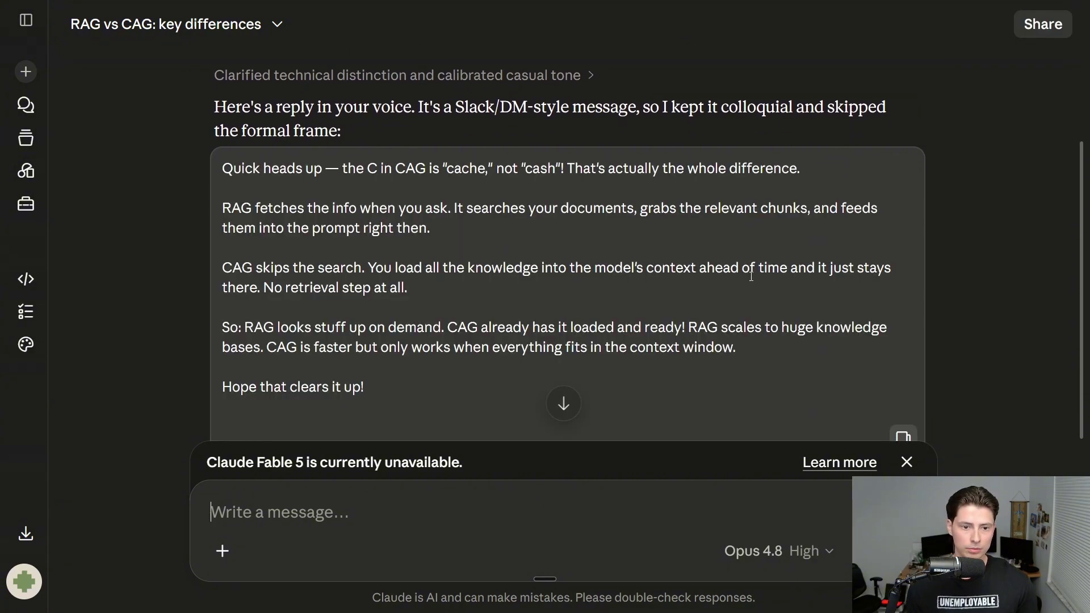
Examine the drafted reply on RAG versus CAG and the note beneath it for tone and brevity
{"action": "scroll", "coordinate": [568, 227], "scroll_direction": "up", "scroll_amount": 1}
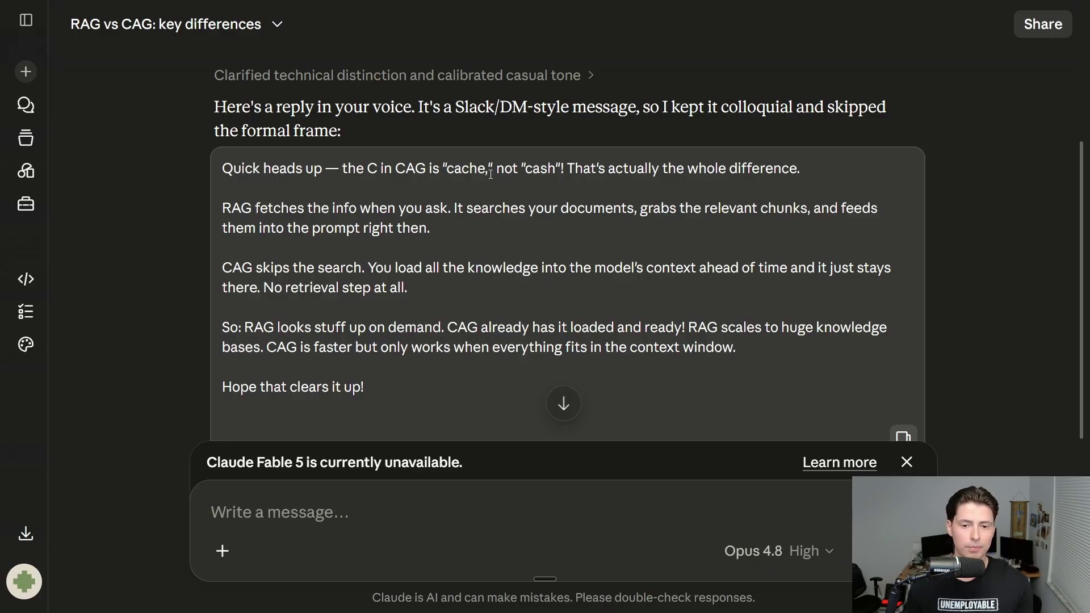
{"action": "scroll", "coordinate": [510, 187], "scroll_direction": "up", "scroll_amount": 1}
{"action": "scroll", "coordinate": [545, 190], "scroll_direction": "down", "scroll_amount": 1}
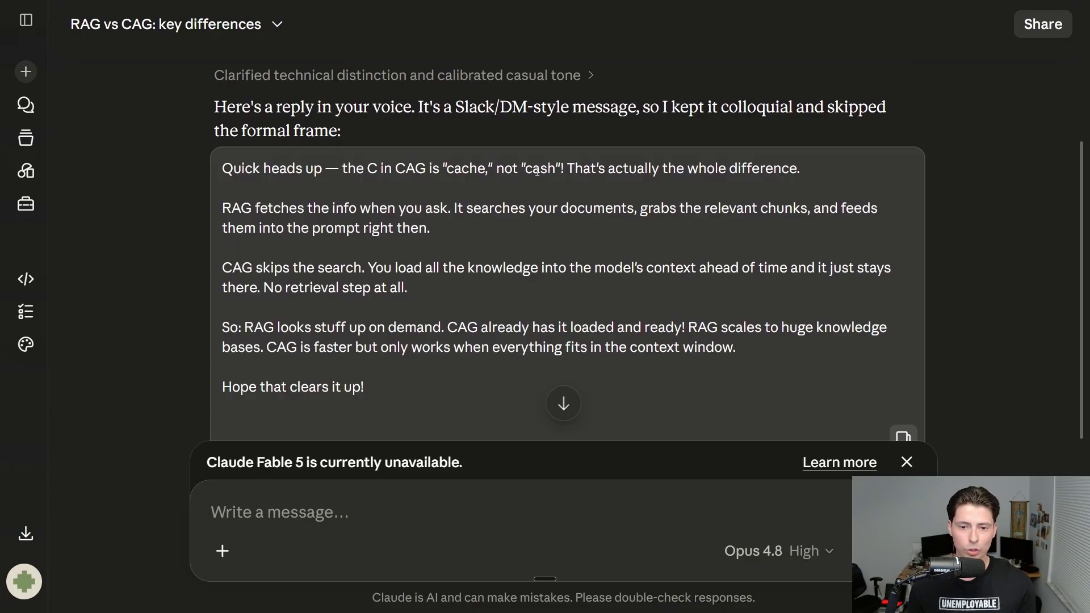
{"action": "scroll", "coordinate": [539, 174], "scroll_direction": "down", "scroll_amount": 1}
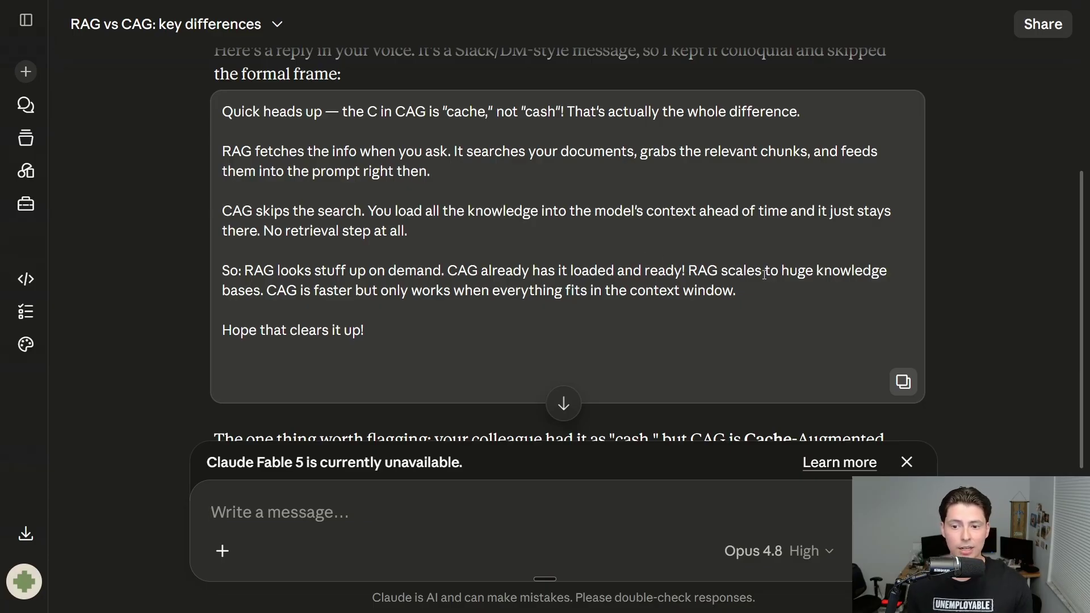
{"action": "scroll", "coordinate": [362, 340], "scroll_direction": "up", "scroll_amount": 1}
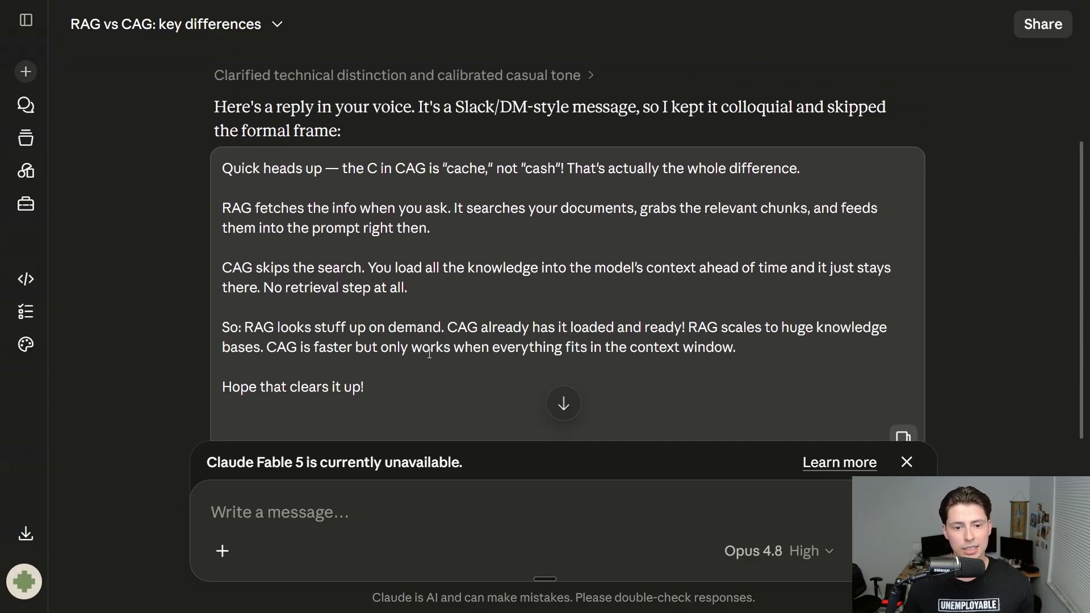
{"action": "scroll", "coordinate": [398, 342], "scroll_direction": "down", "scroll_amount": 1}
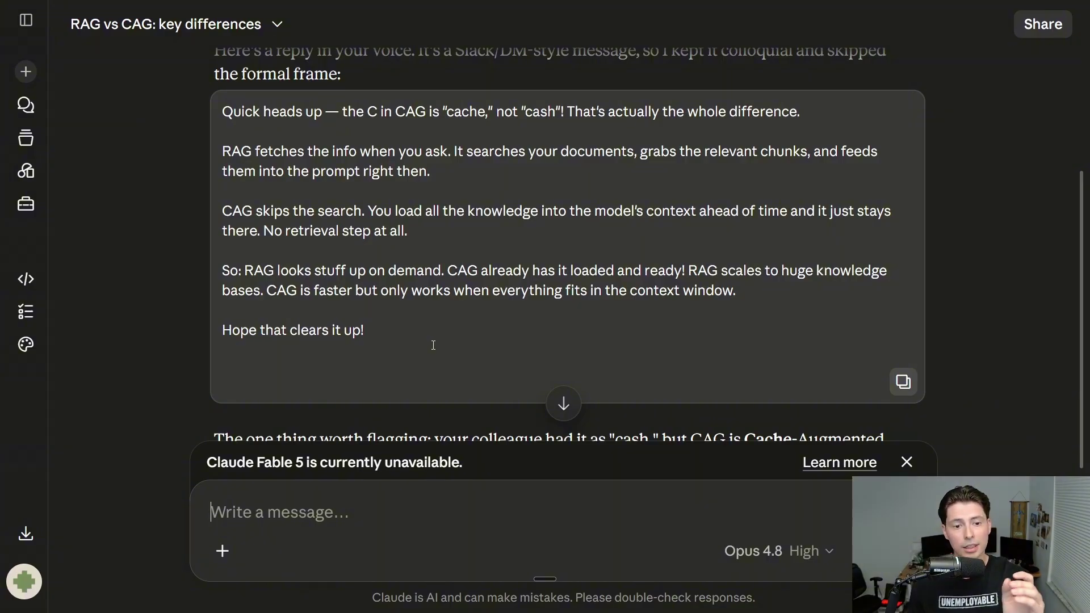
{"action": "scroll", "coordinate": [433, 345], "scroll_direction": "down", "scroll_amount": 1}
{"action": "scroll", "coordinate": [433, 345], "scroll_direction": "down", "scroll_amount": 4}
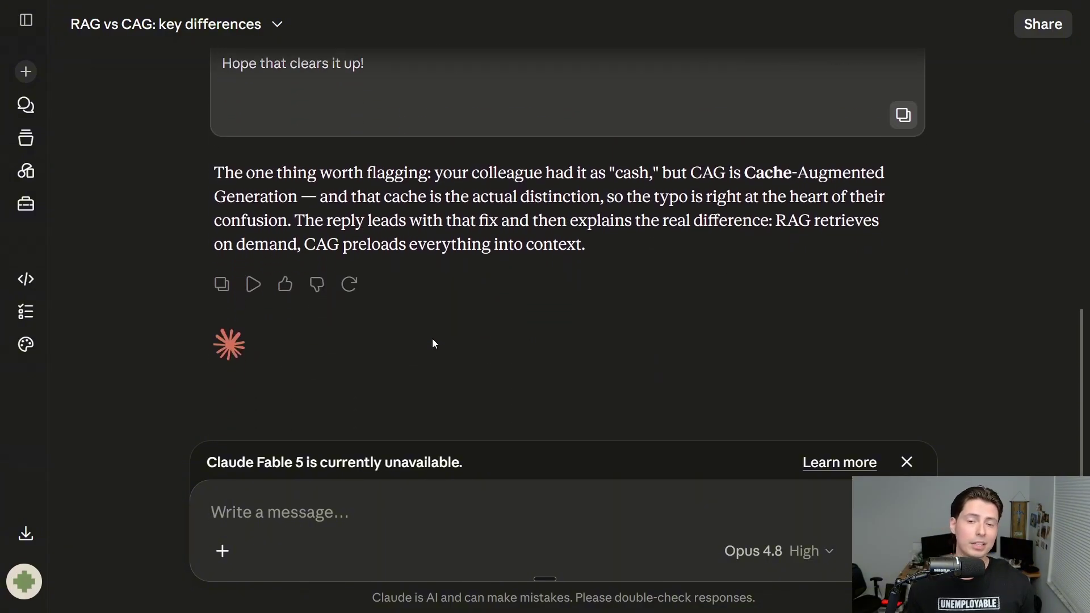
{"action": "scroll", "coordinate": [432, 343], "scroll_direction": "up", "scroll_amount": 2}
{"action": "scroll", "coordinate": [432, 338], "scroll_direction": "up", "scroll_amount": 2}
{"action": "scroll", "coordinate": [433, 338], "scroll_direction": "down", "scroll_amount": 2}
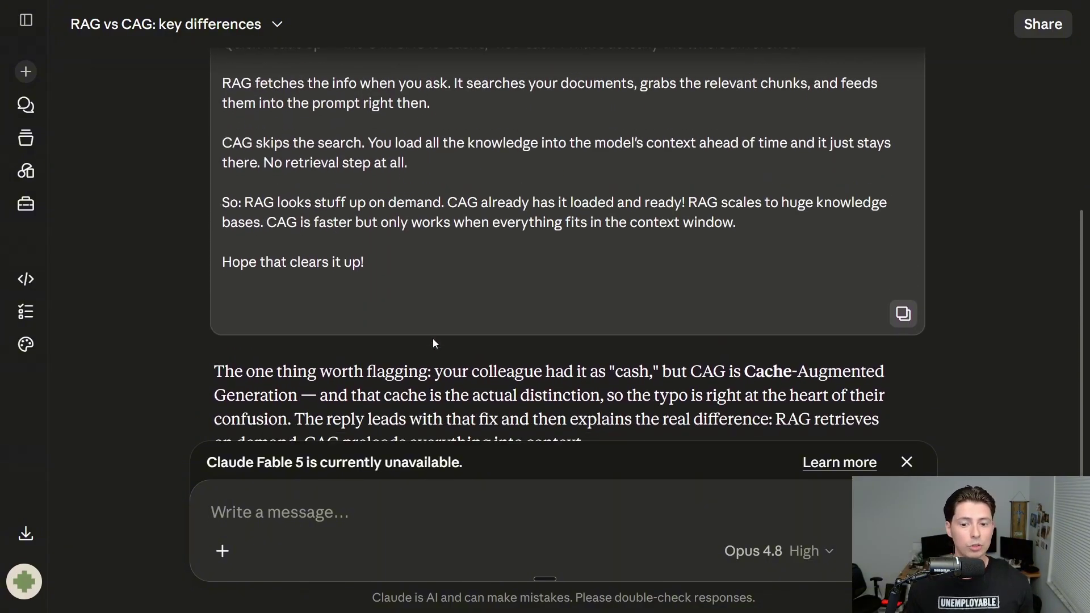